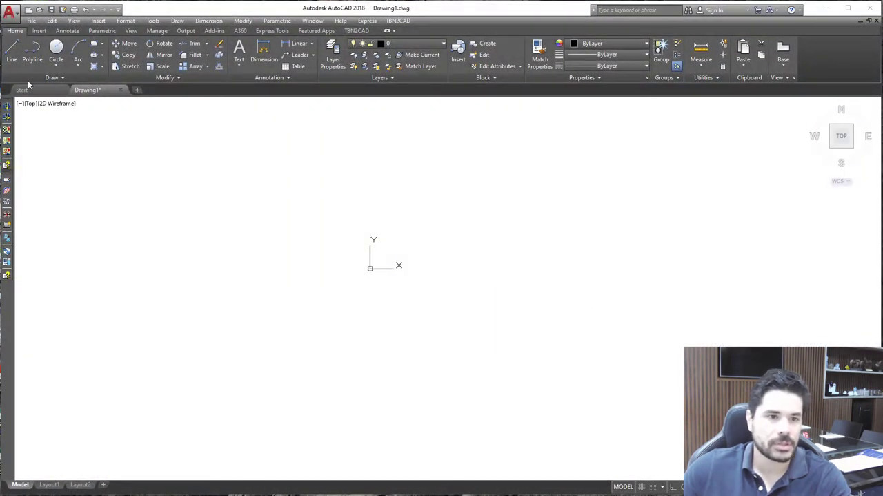
click(95, 45)
click(349, 169)
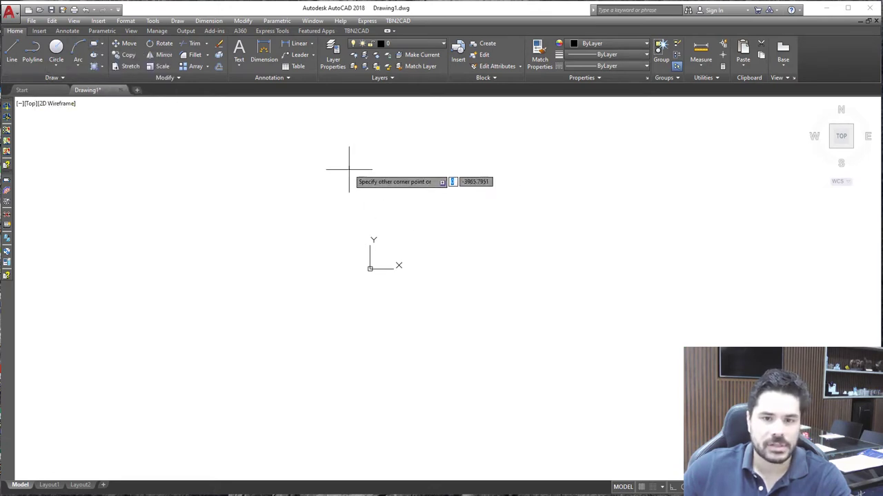
text(1)
key(Tab)
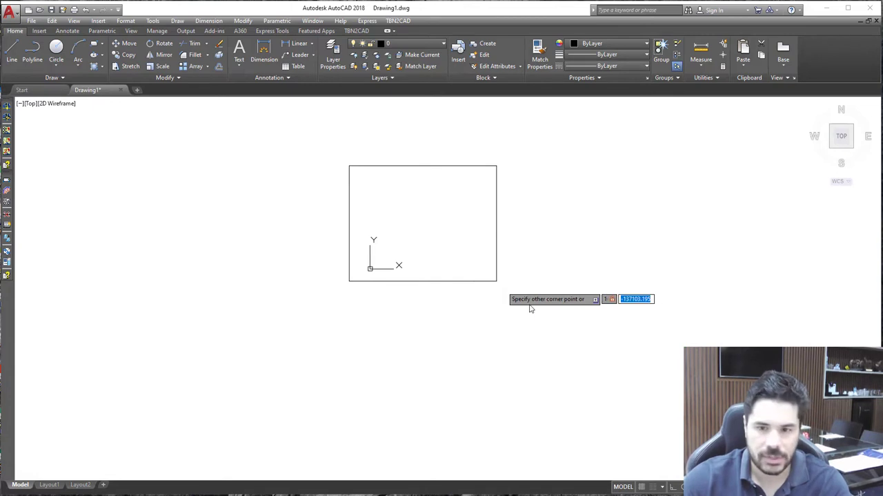
key(Tab)
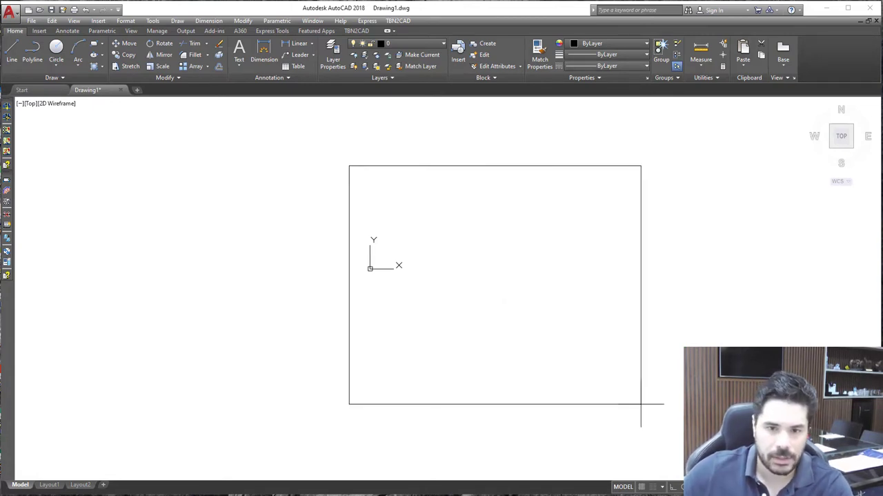
key(Escape)
Draw a 100 by 100 unit square with the Rectangle tool and zoom to the drawing's extents
click(93, 43)
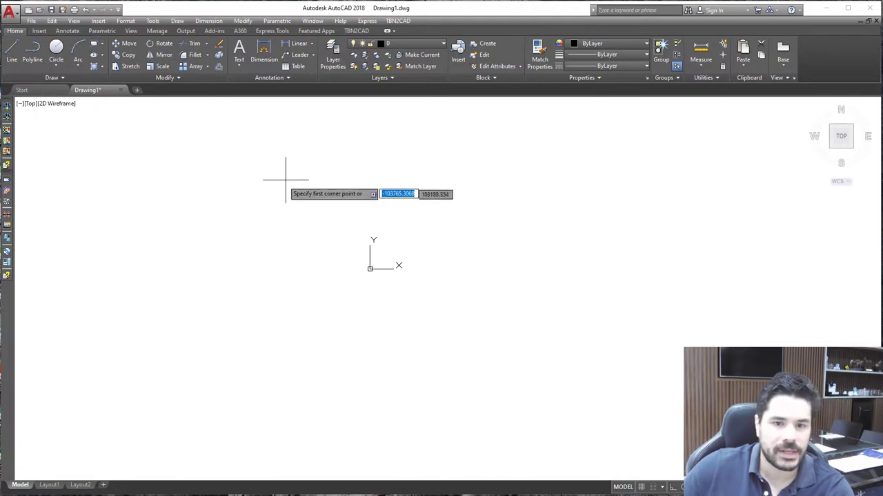
click(321, 165)
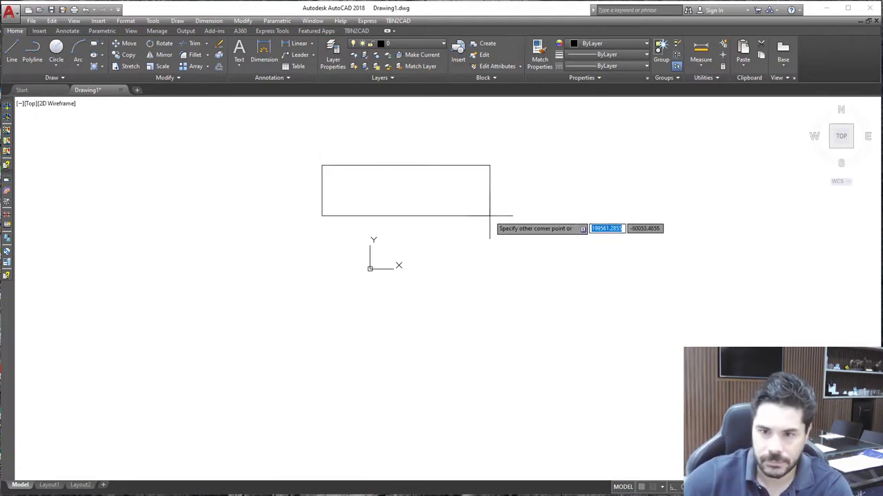
text(100)
key(Tab)
text(100)
key(Return)
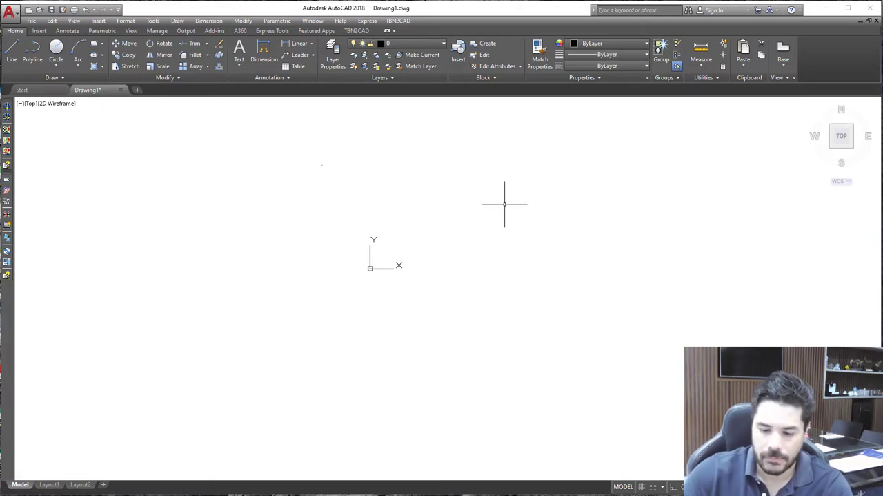
text(z)
key(Return)
text(e)
key(Return)
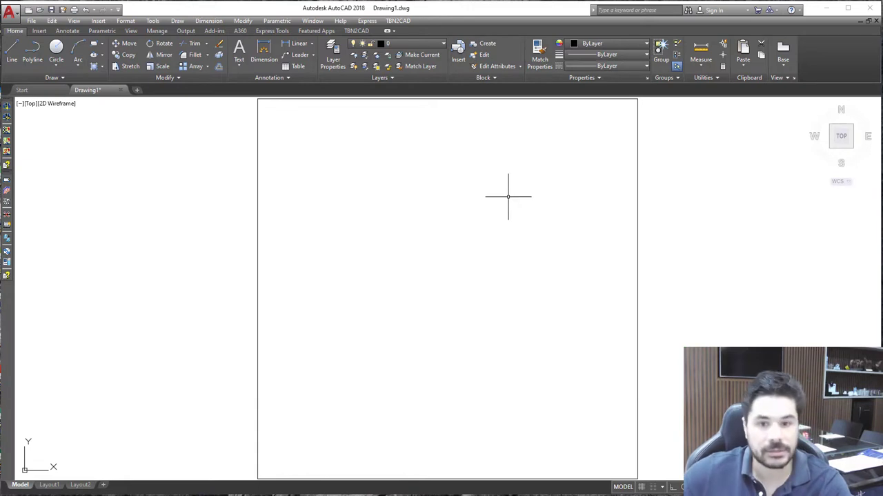
Place 15 multiple points freehand around the square: ten scattered above it and five spread along its other sides
scroll(508, 221, down, 1)
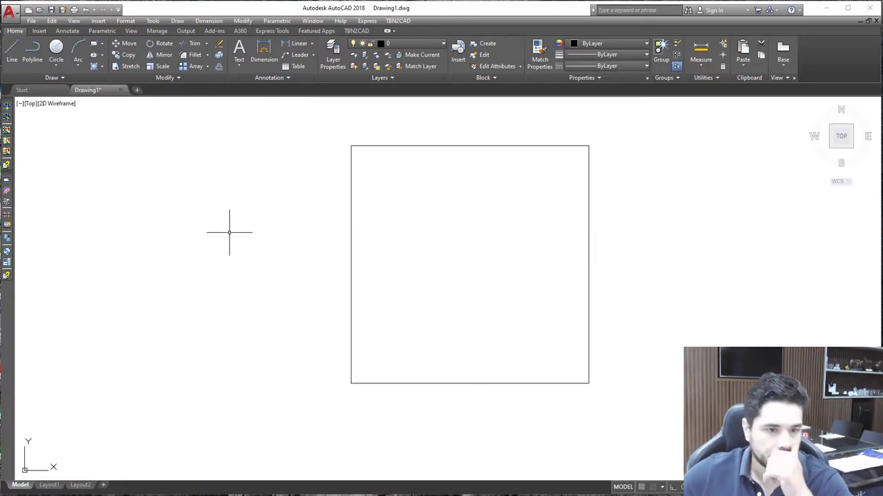
scroll(340, 240, down, 2)
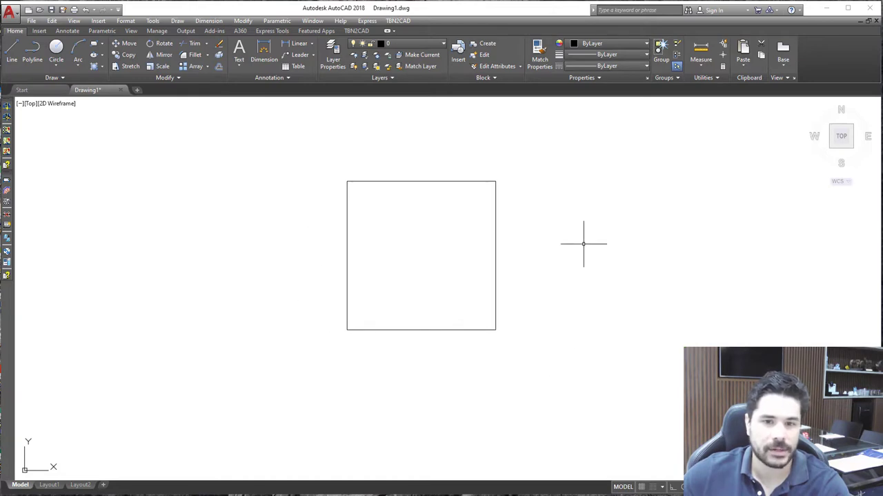
scroll(318, 186, up, 2)
scroll(402, 251, down, 2)
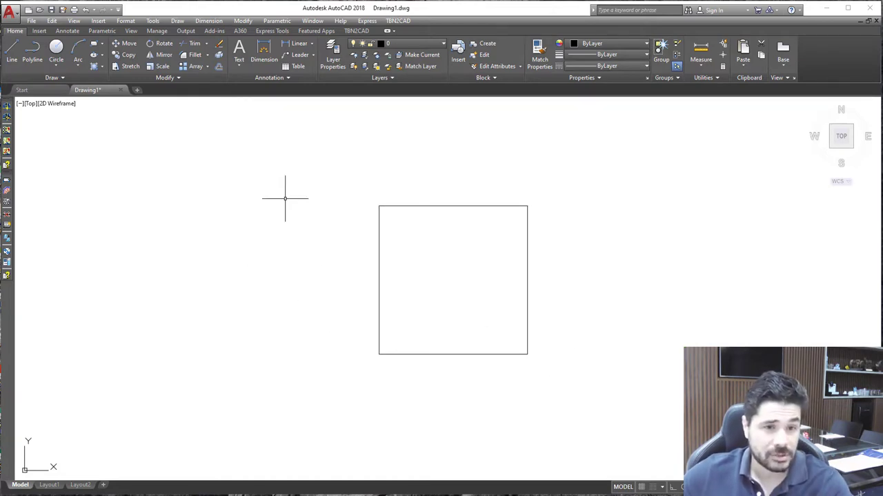
click(69, 79)
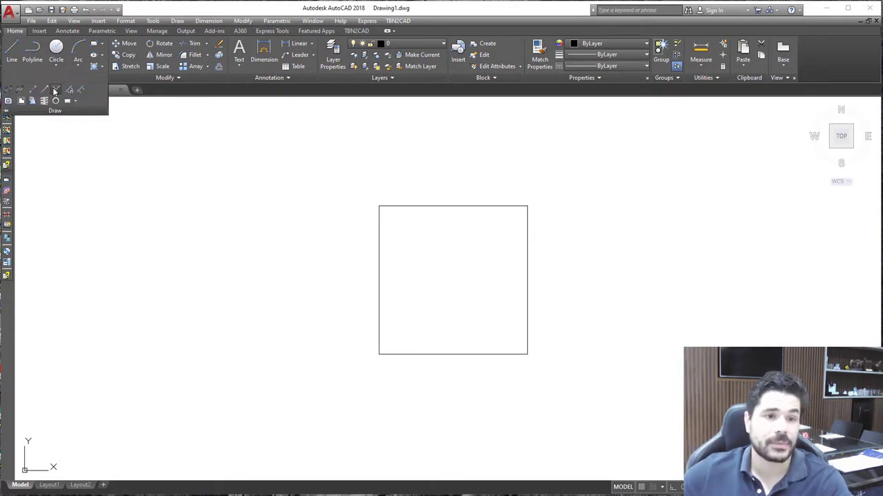
click(55, 90)
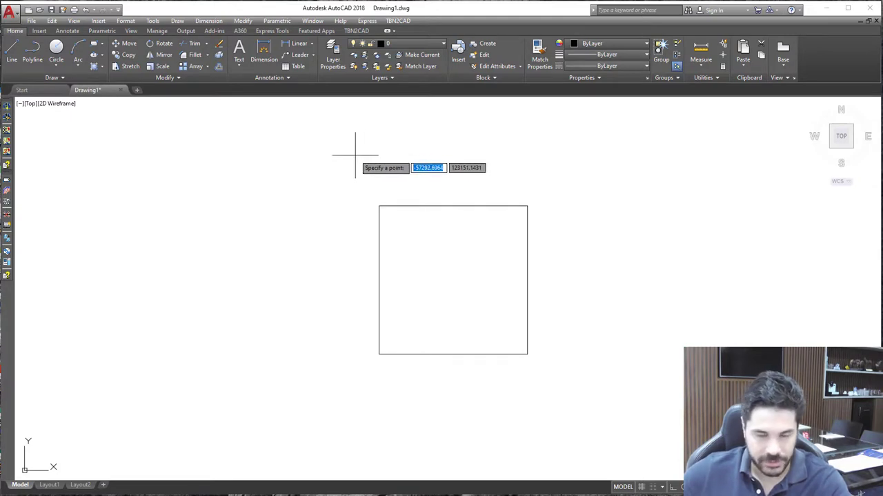
click(352, 150)
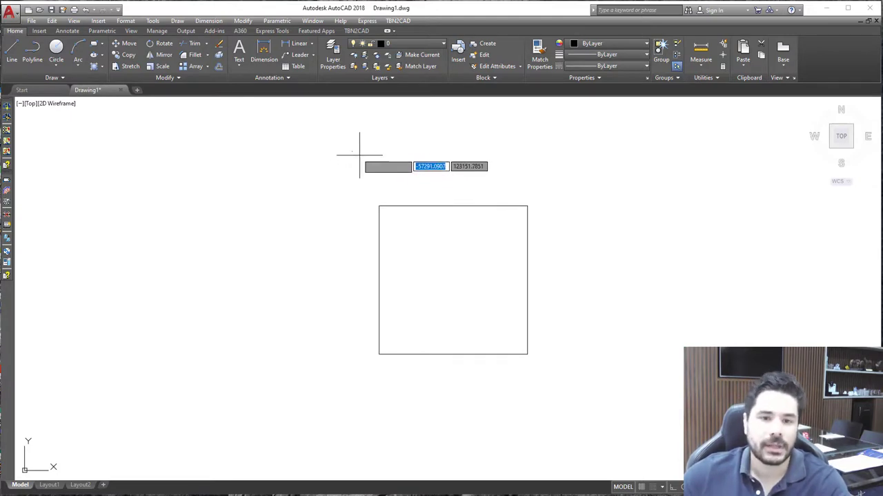
click(375, 168)
click(410, 149)
click(423, 164)
click(454, 163)
click(464, 170)
click(496, 178)
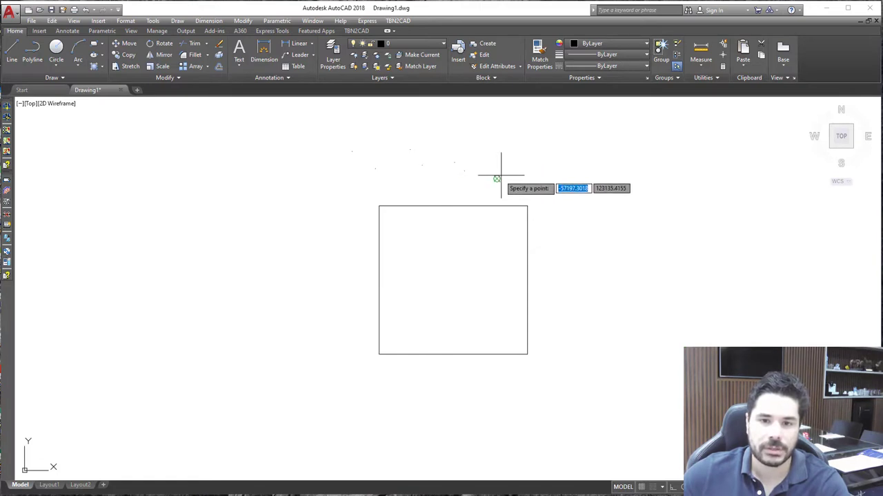
click(528, 176)
click(569, 182)
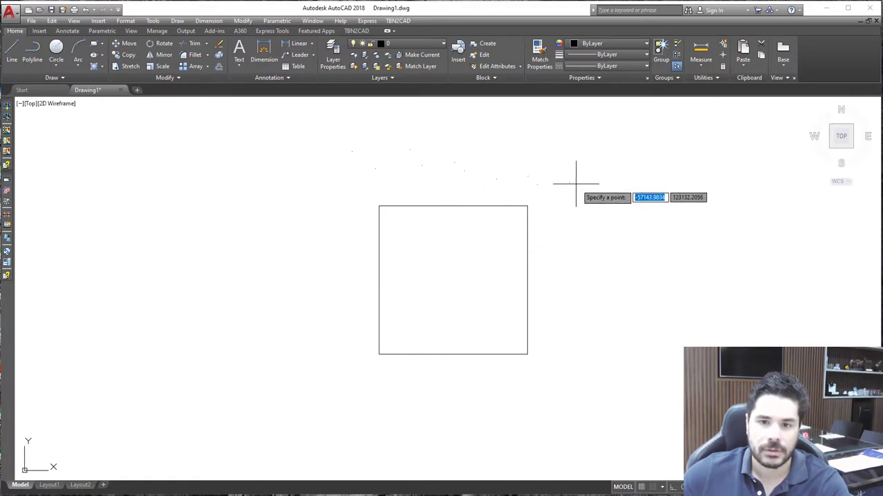
click(597, 278)
click(537, 397)
click(405, 411)
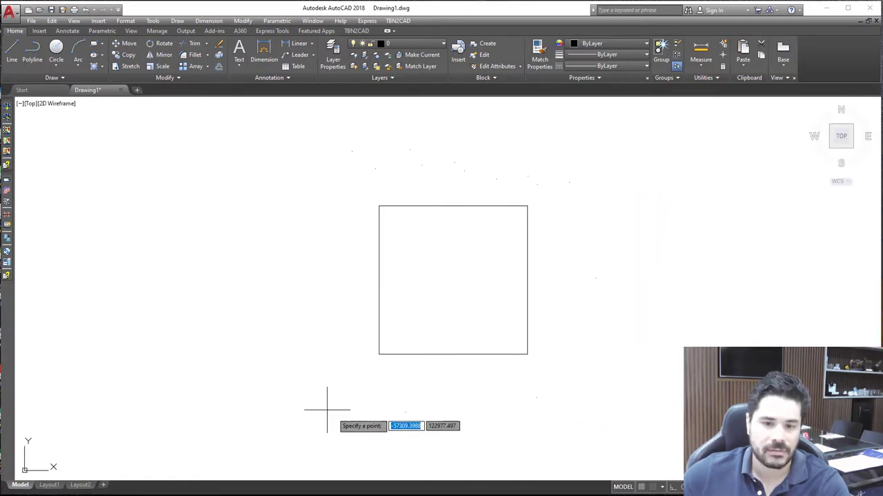
click(299, 356)
click(308, 216)
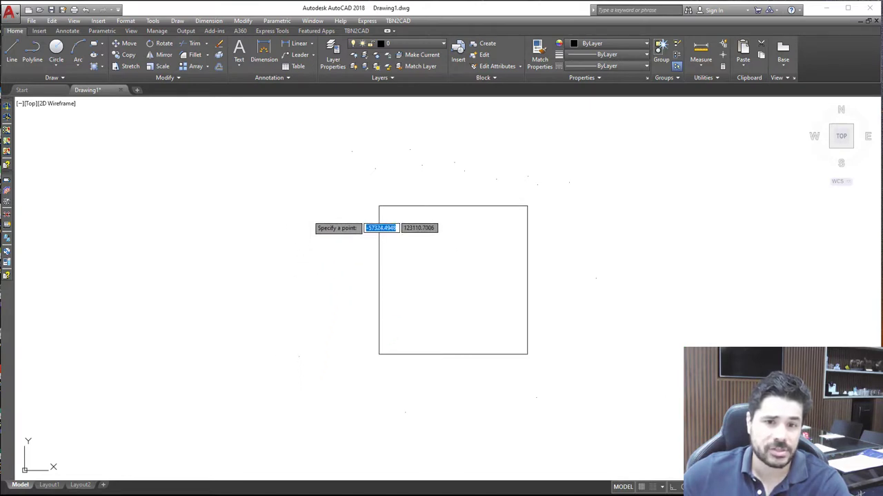
key(Escape)
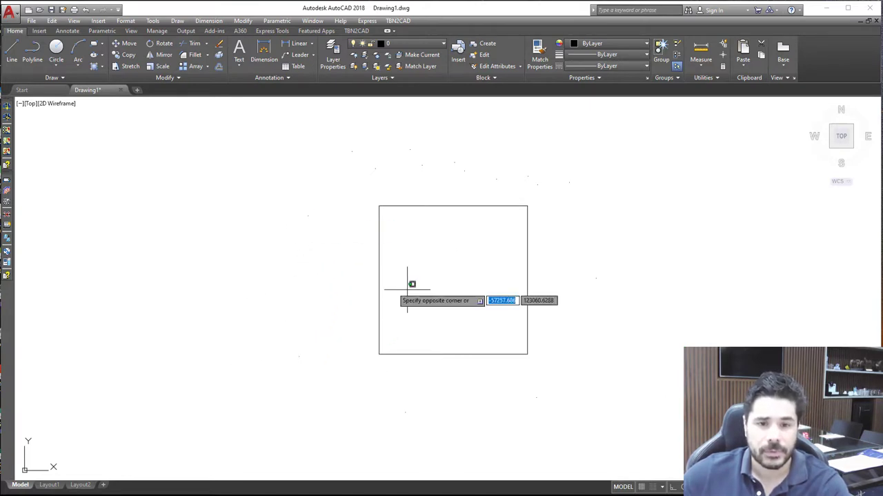
Delete the square enclosed by the scattered points
click(379, 280)
key(Delete)
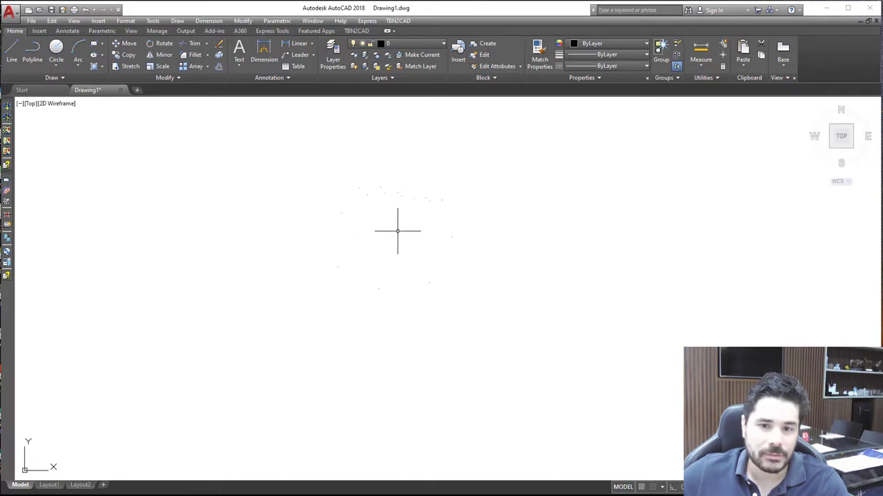
Set the point style to the circle with a diagonal cross, with a point size of 0.5 in absolute units
click(125, 21)
click(158, 172)
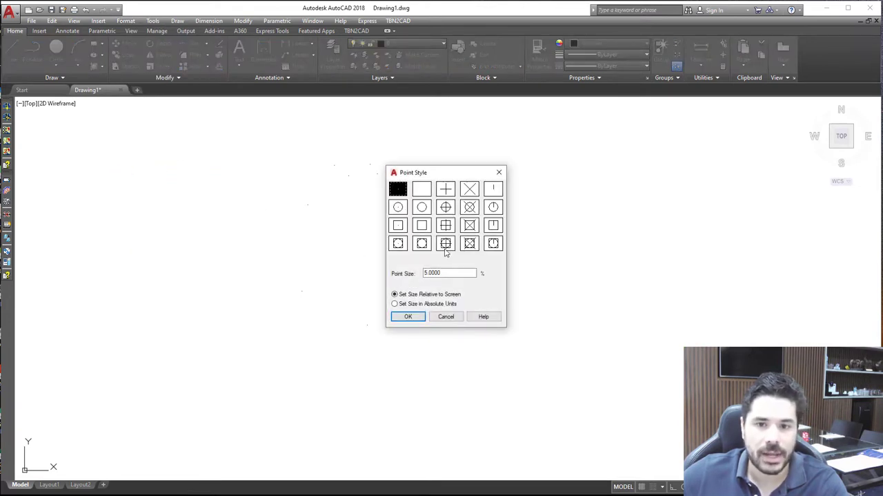
click(470, 207)
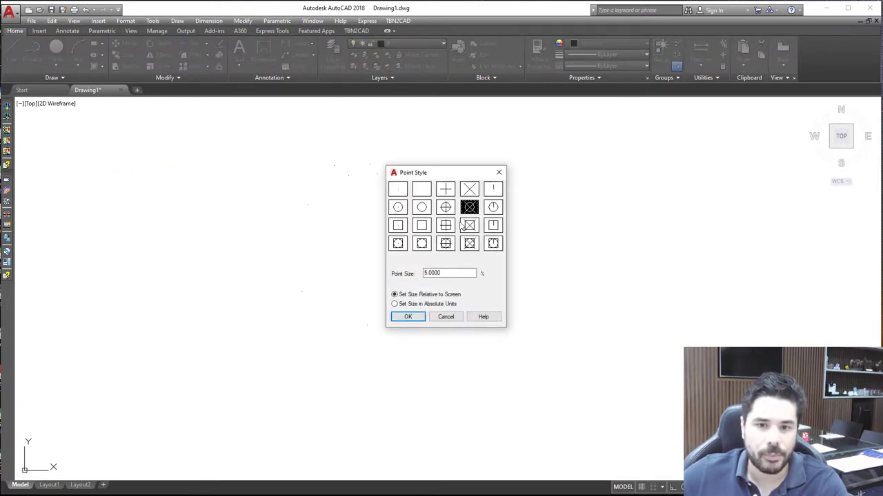
drag(445, 272, 409, 274)
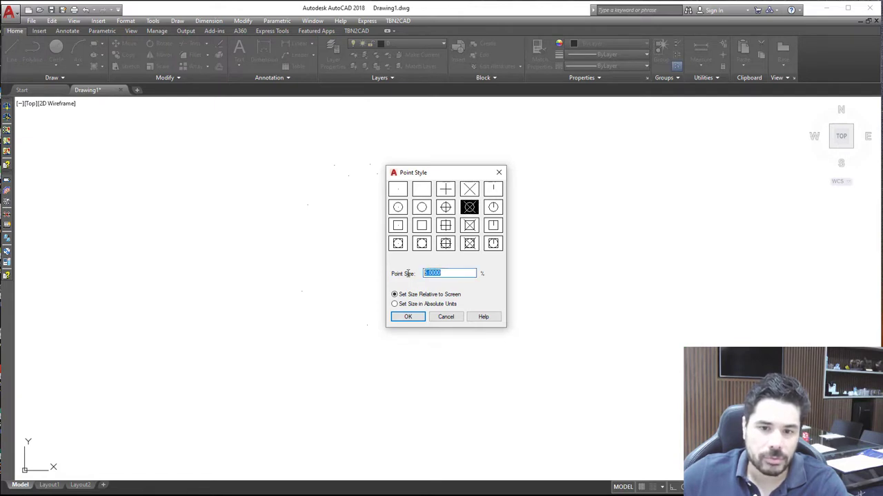
text(0.5)
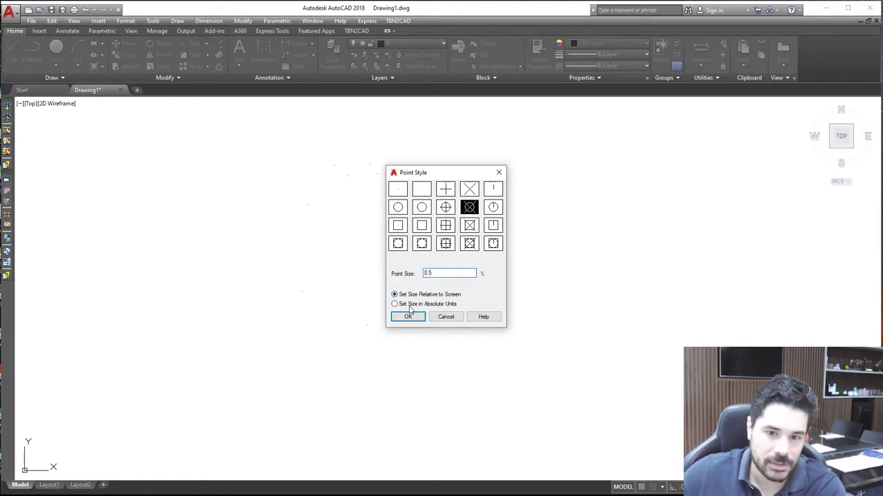
click(409, 304)
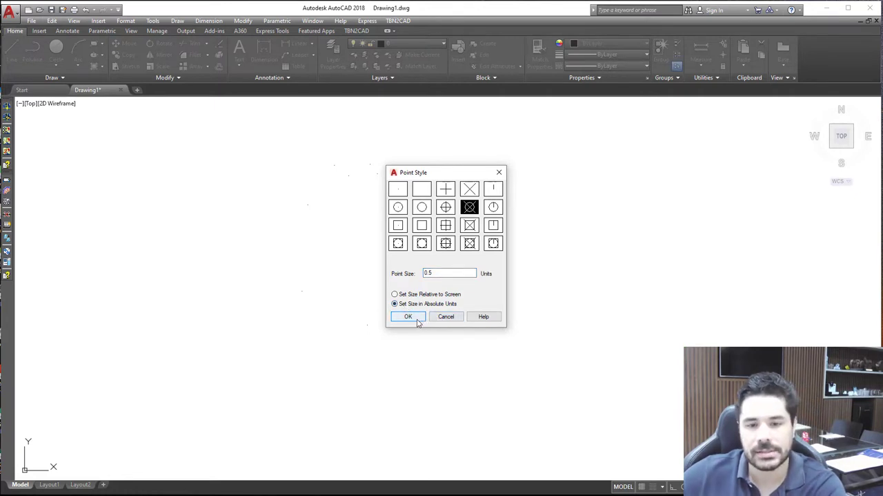
click(415, 318)
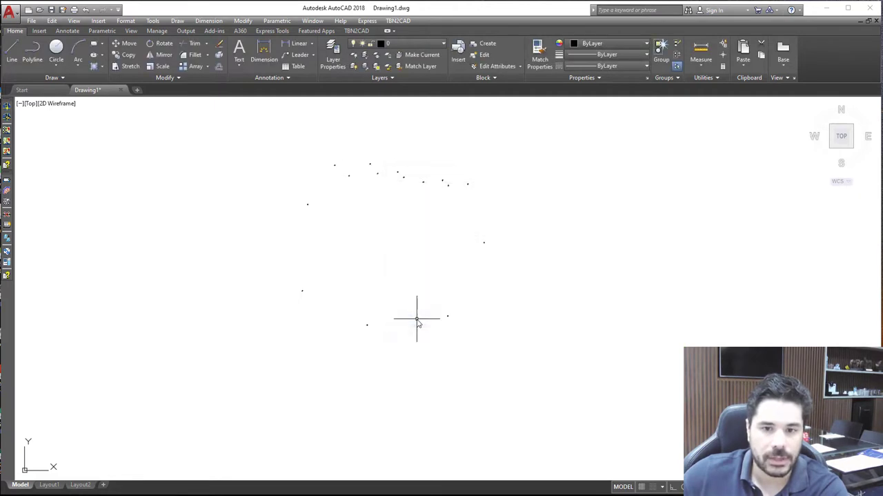
Examine how the restyled point symbols look at close and distant zoom levels
scroll(386, 183, up, 4)
scroll(397, 189, down, 2)
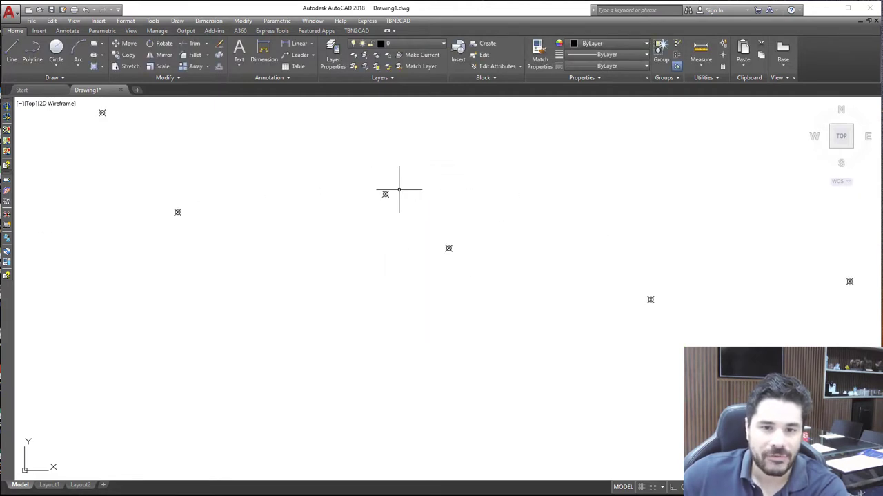
scroll(352, 192, down, 4)
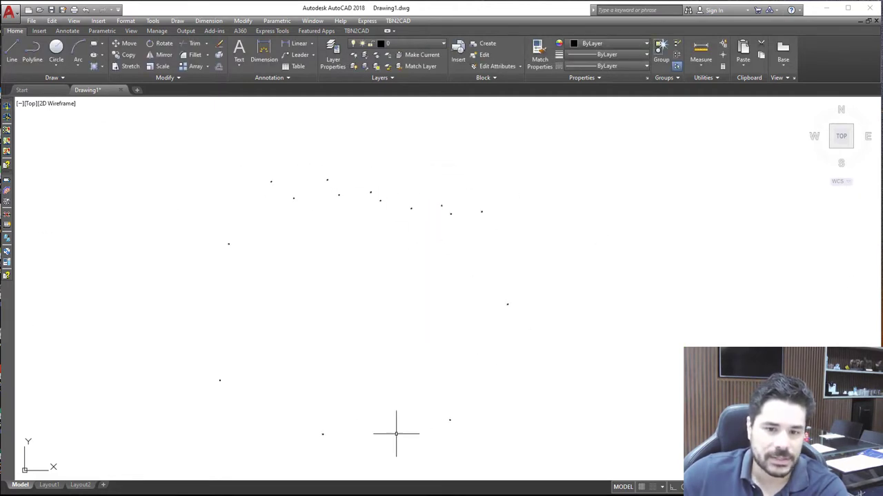
scroll(317, 437, up, 5)
scroll(331, 422, up, 2)
scroll(389, 345, down, 6)
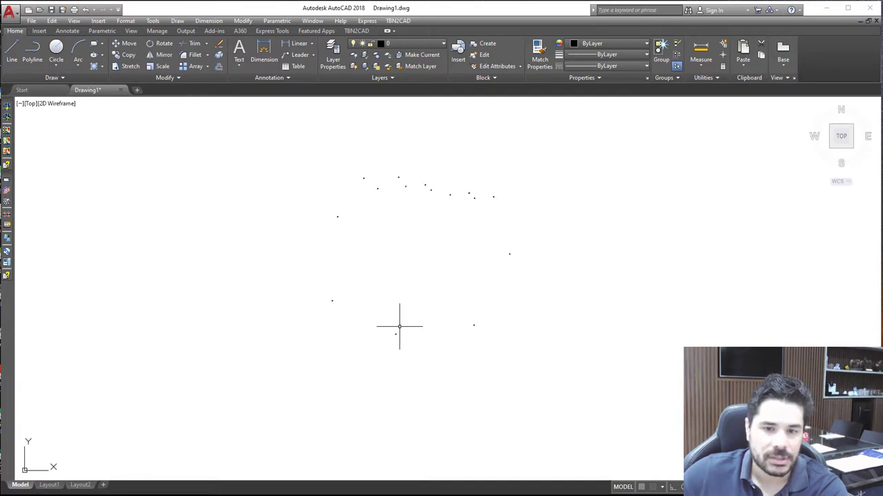
scroll(404, 301, up, 2)
scroll(408, 297, down, 2)
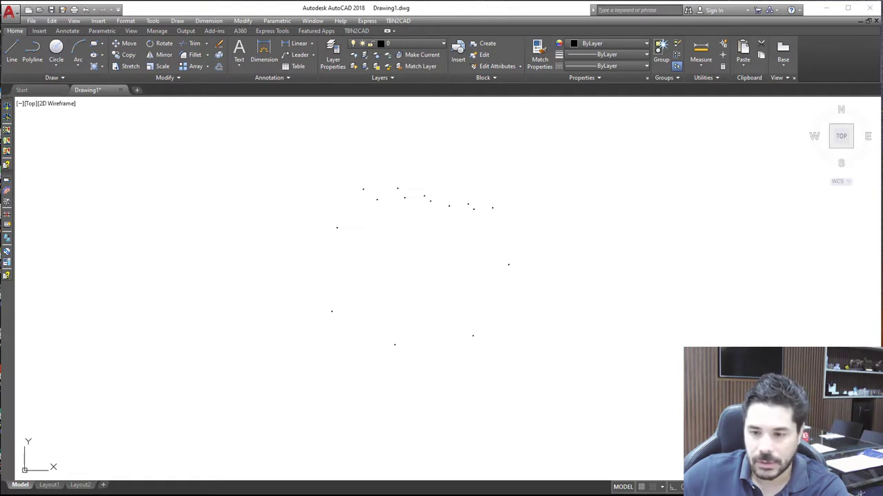
Clear all object snap modes in the drafting settings and enable only the Node snap
click(746, 486)
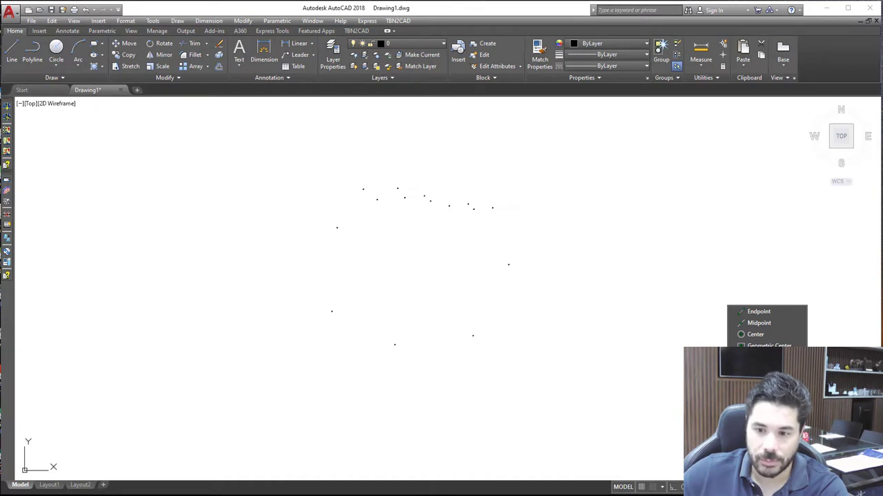
click(759, 346)
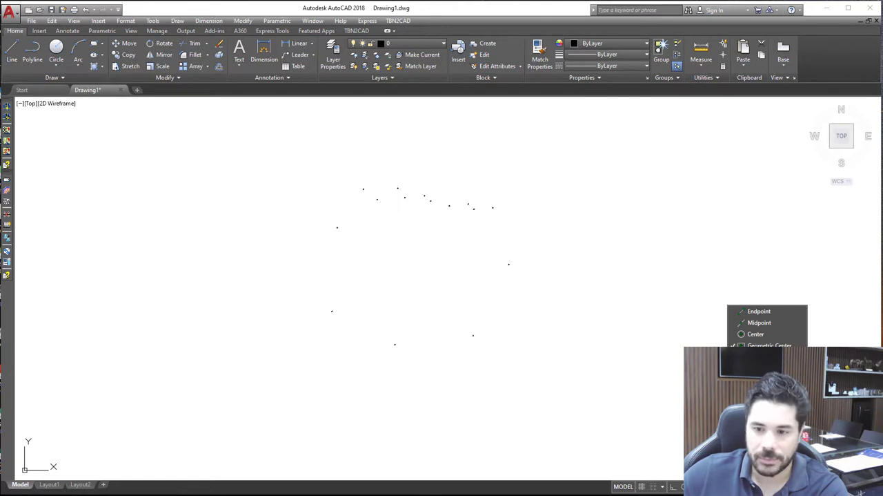
click(769, 472)
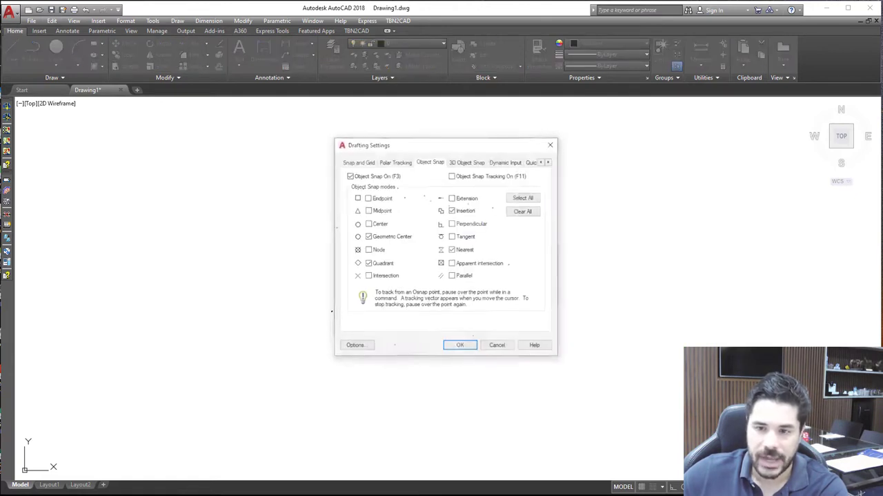
click(528, 211)
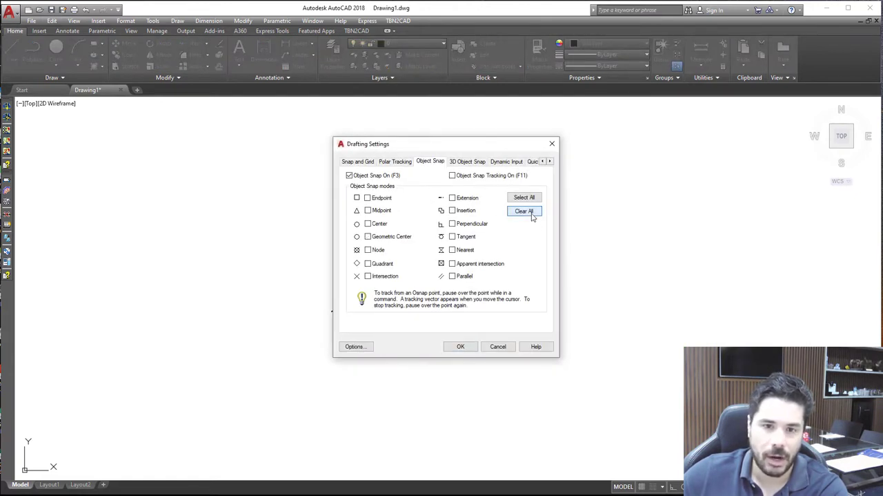
click(379, 252)
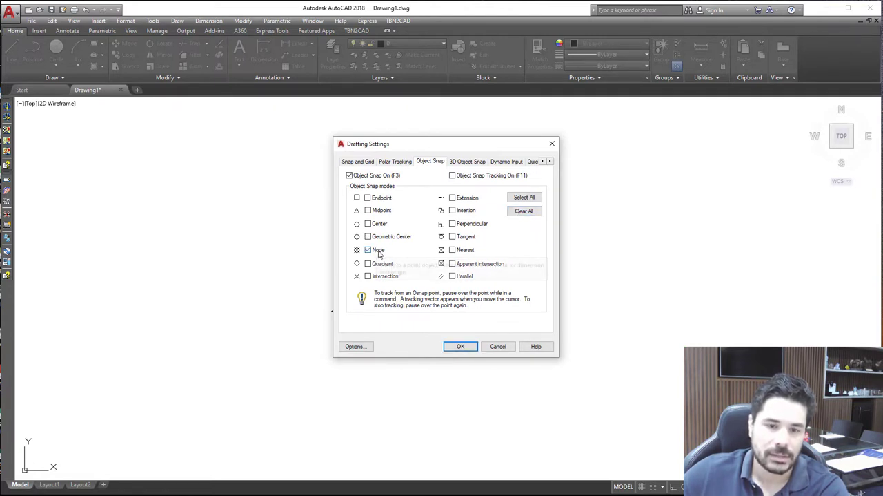
click(461, 347)
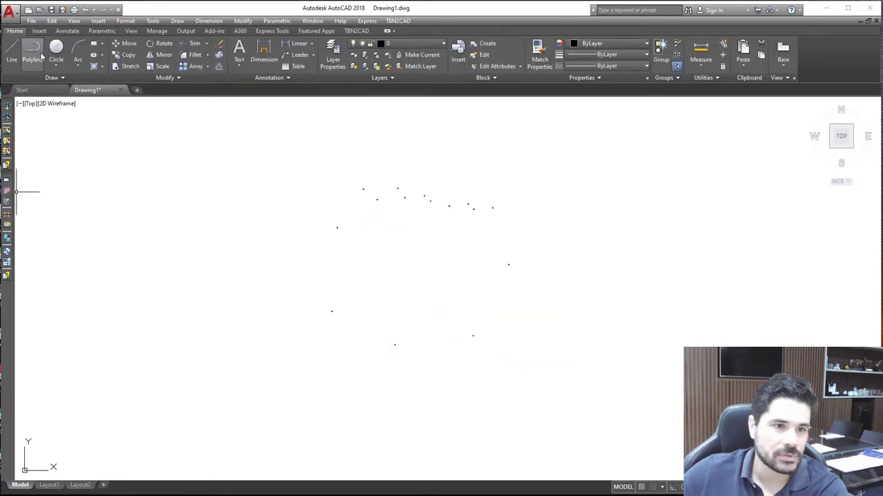
Draw a trial one-segment polyline between two neighbouring upper points, then delete it
click(34, 56)
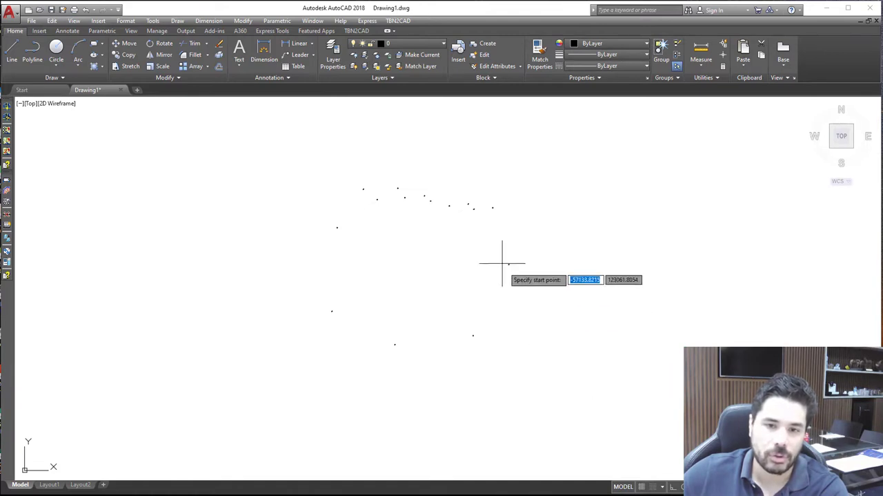
click(398, 188)
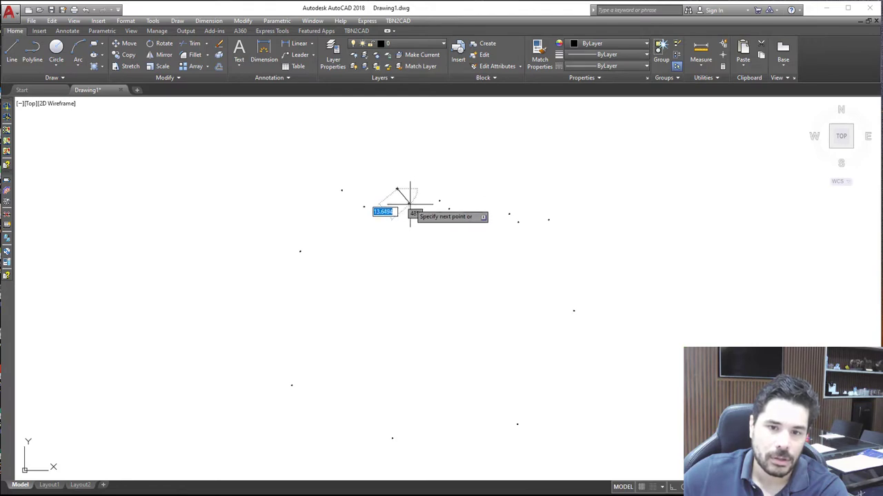
click(406, 205)
key(Escape)
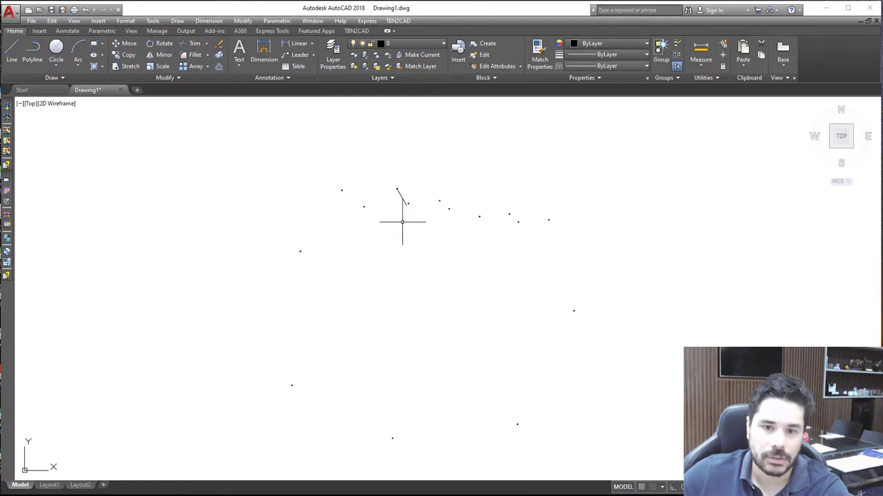
click(407, 204)
key(Delete)
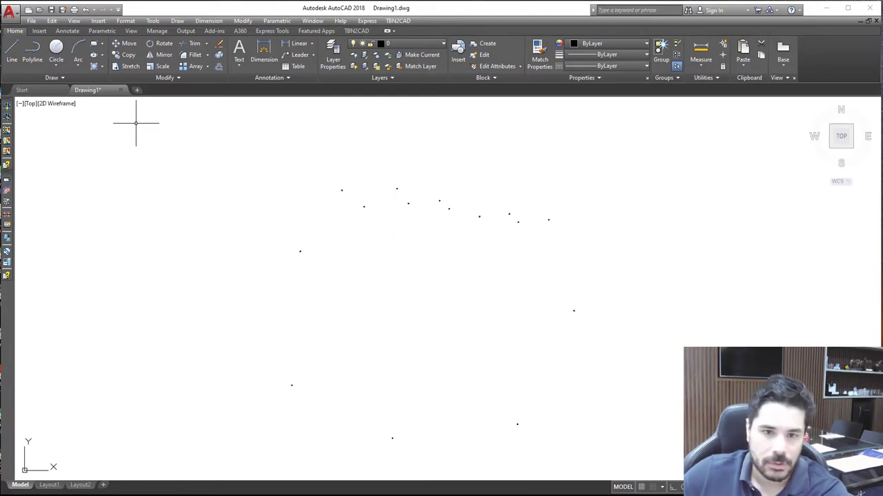
Draw a two-segment trial polyline along three neighbouring upper points and compare its middle vertex with the point symbol up close
click(28, 58)
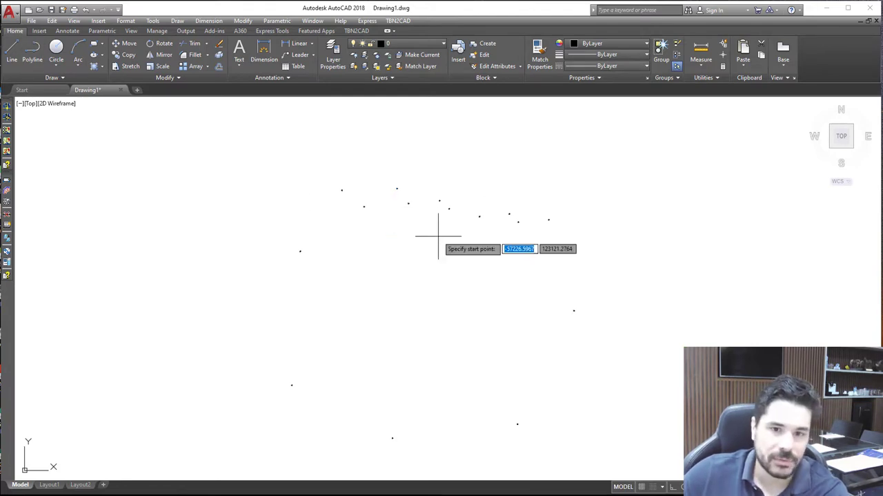
click(398, 188)
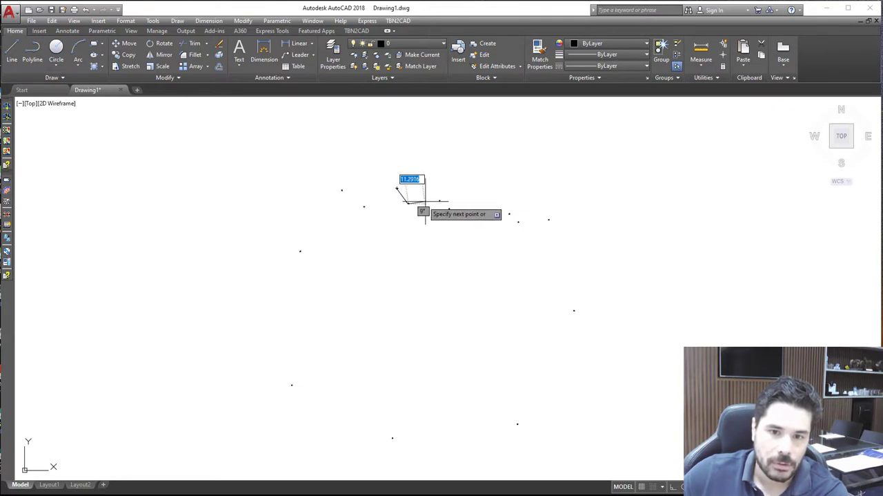
click(440, 201)
key(Return)
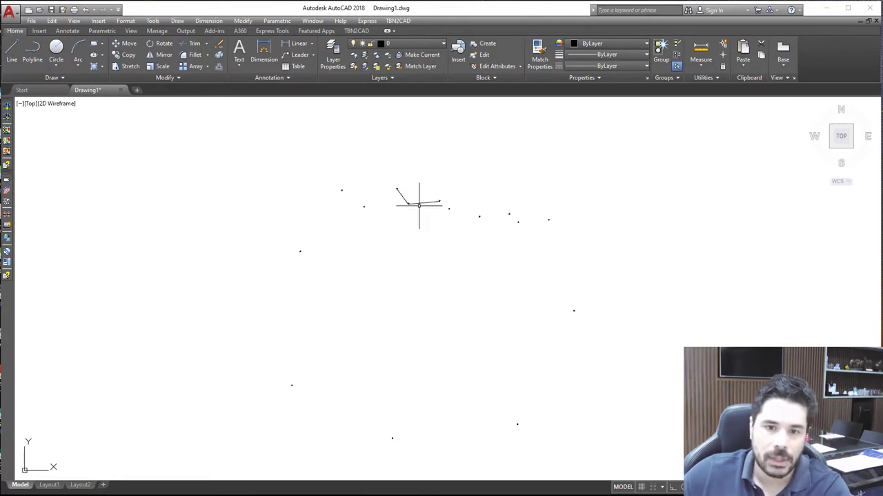
scroll(419, 205, up, 6)
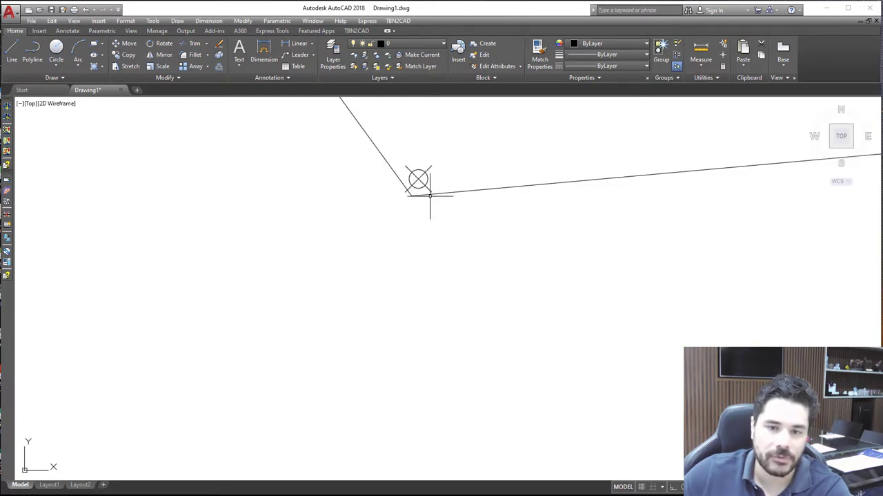
scroll(430, 195, down, 5)
Delete the two-segment trial polyline
click(394, 216)
key(Delete)
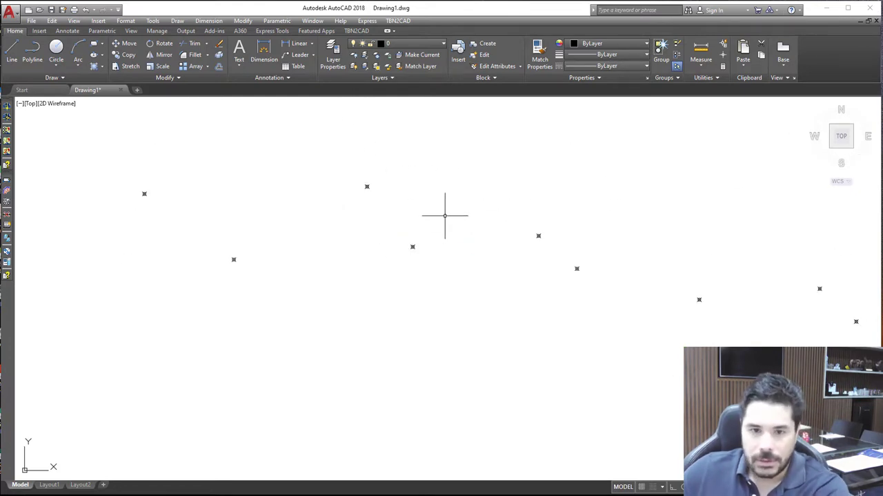
scroll(445, 215, down, 4)
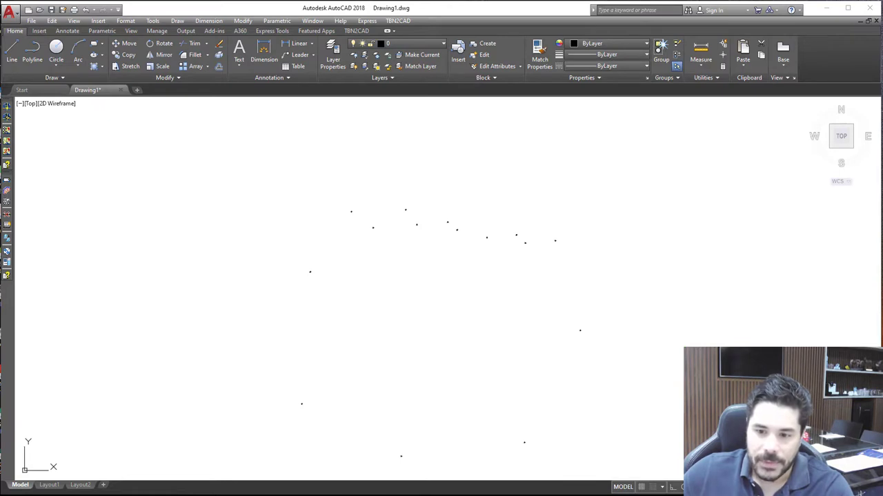
Redraw the two-segment polyline through the same three upper points and inspect how its middle vertex meets the point symbol
click(11, 52)
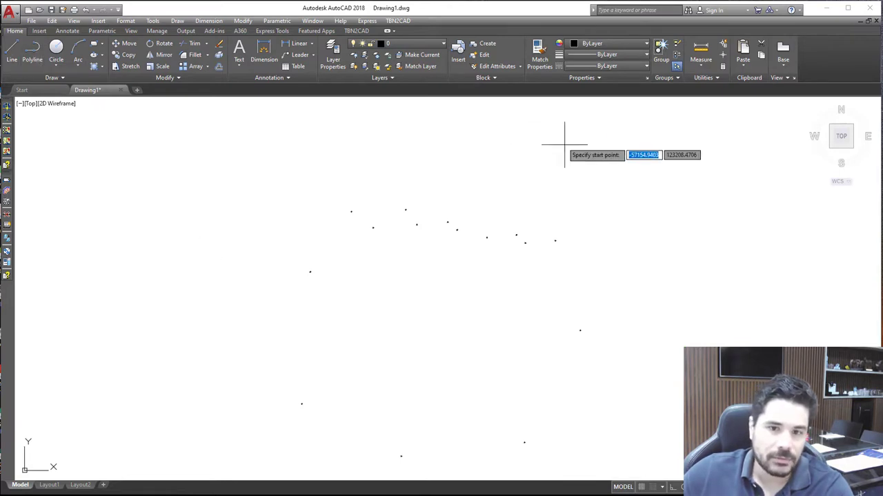
click(406, 208)
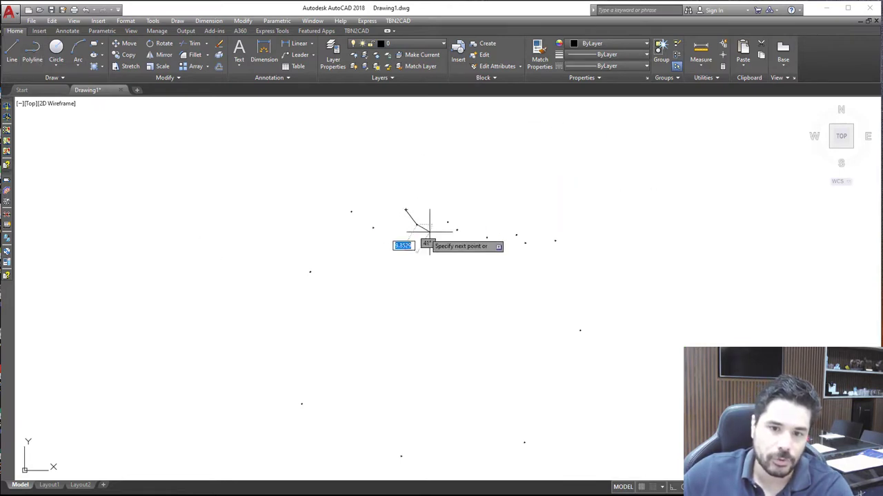
click(448, 222)
key(Escape)
scroll(419, 222, up, 12)
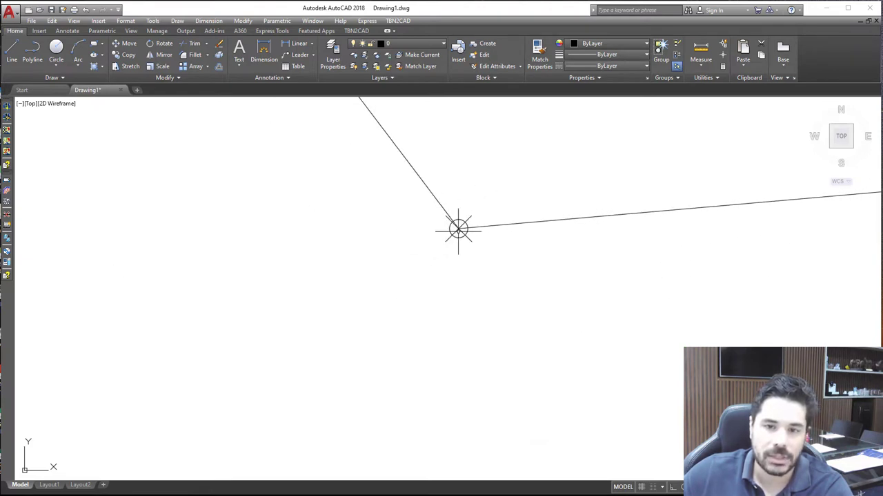
scroll(459, 228, down, 5)
Delete the redrawn trial polyline so only the scattered points are left
click(434, 199)
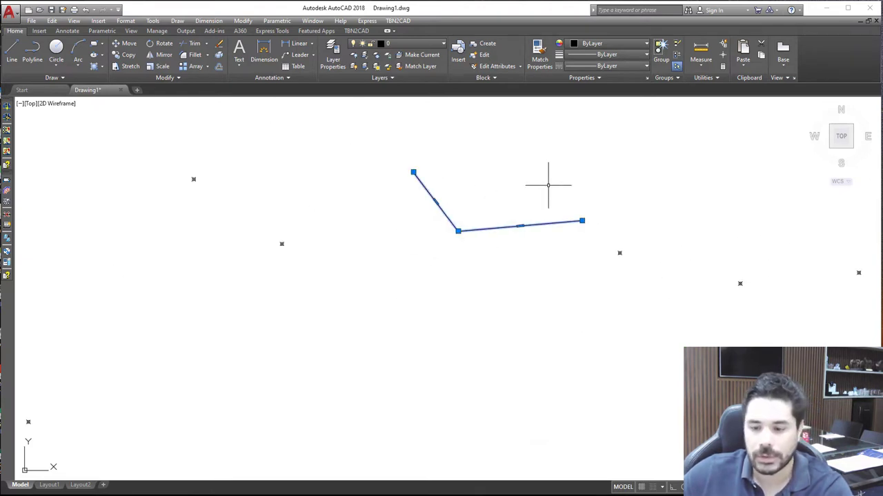
key(Delete)
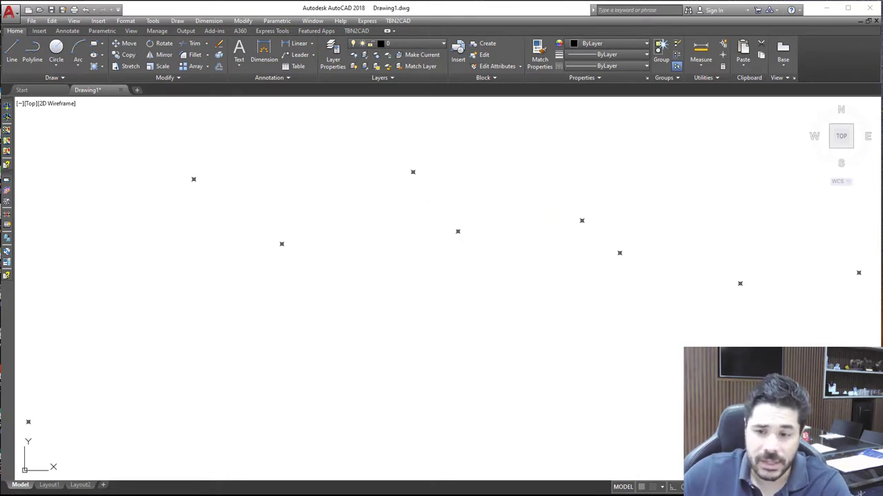
click(744, 487)
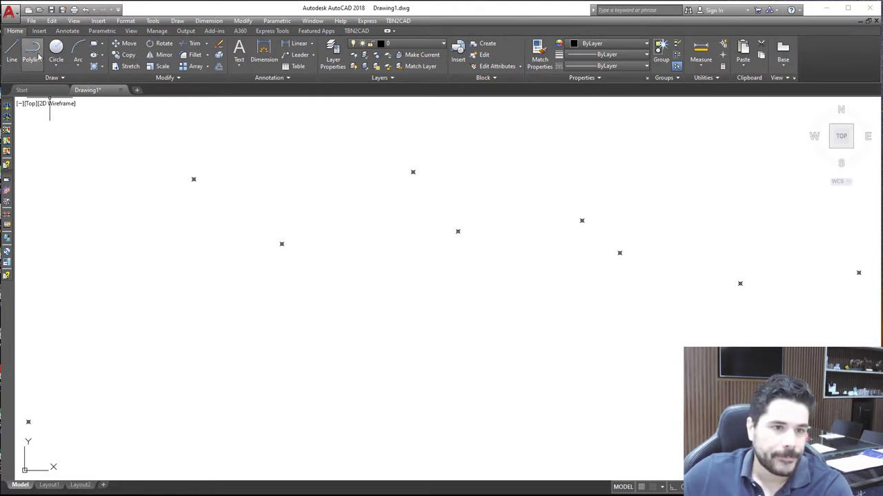
scroll(242, 193, down, 6)
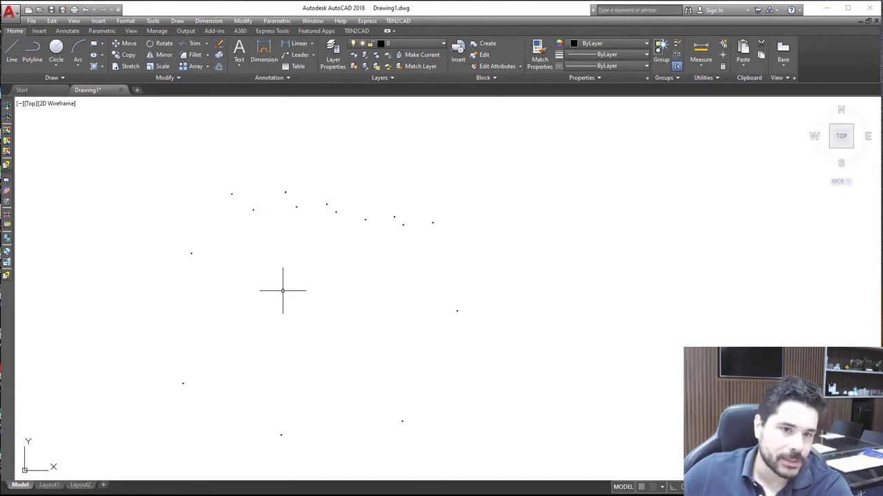
click(95, 44)
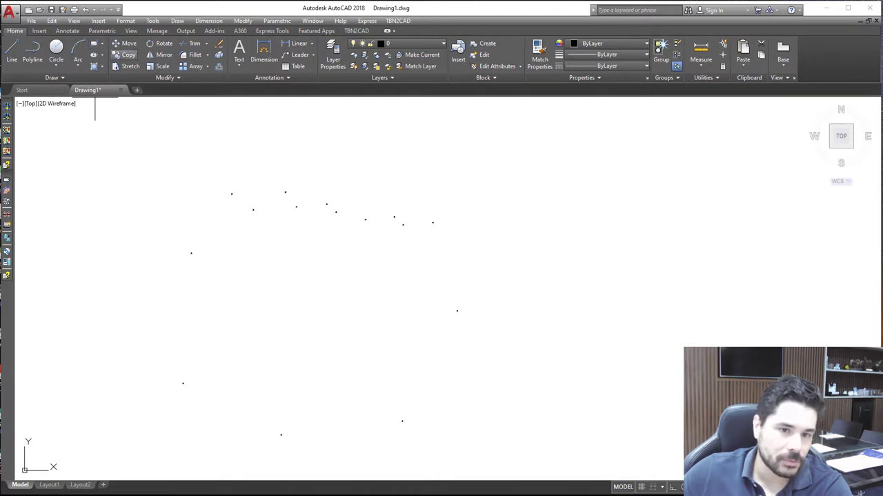
click(232, 193)
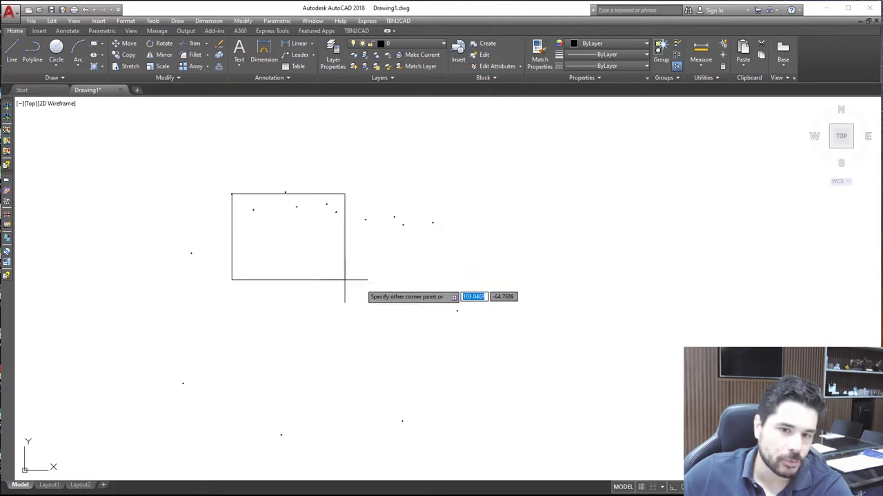
key(Escape)
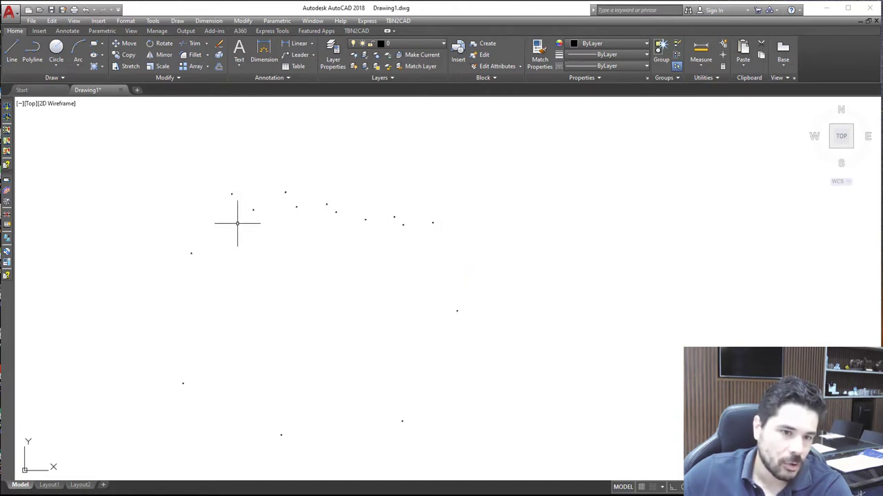
Examine the X, Y and Z position properties of the upper-left point and of the highest point to its right
right_click(232, 194)
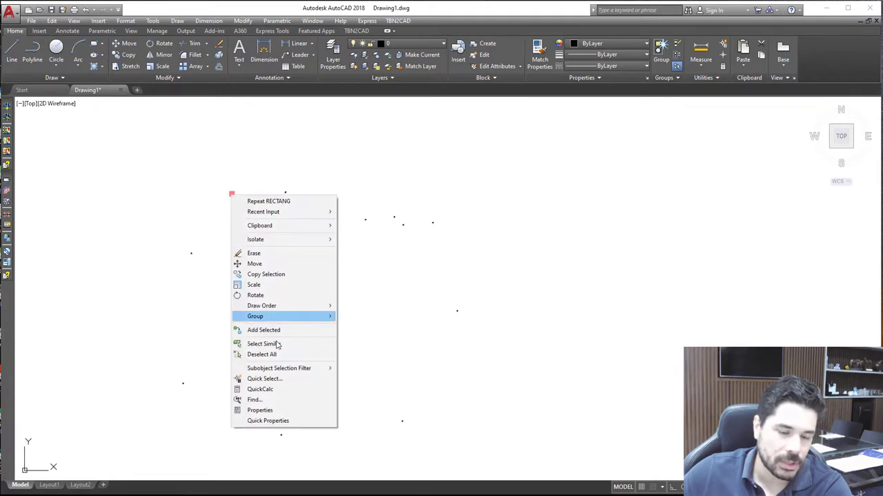
click(280, 408)
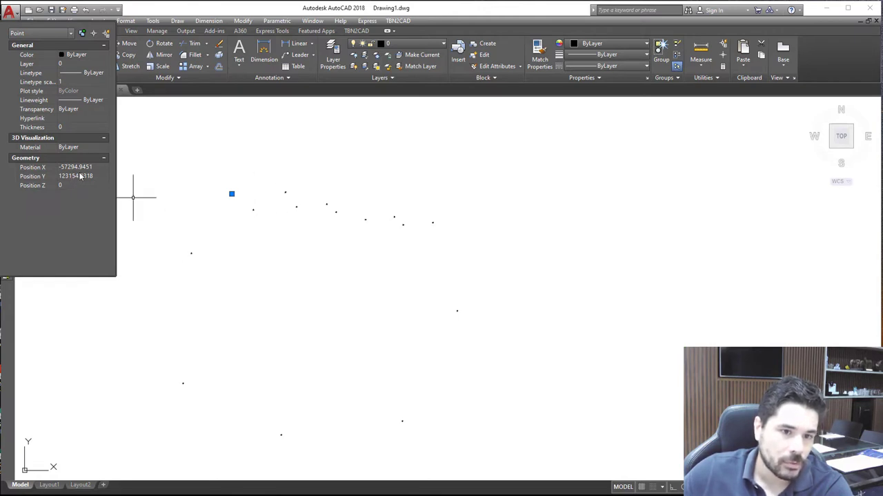
key(Escape)
click(286, 191)
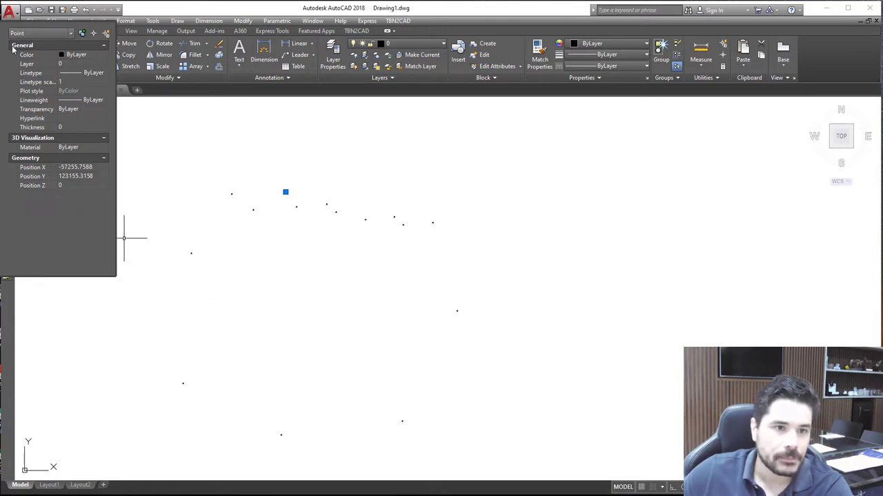
key(Escape)
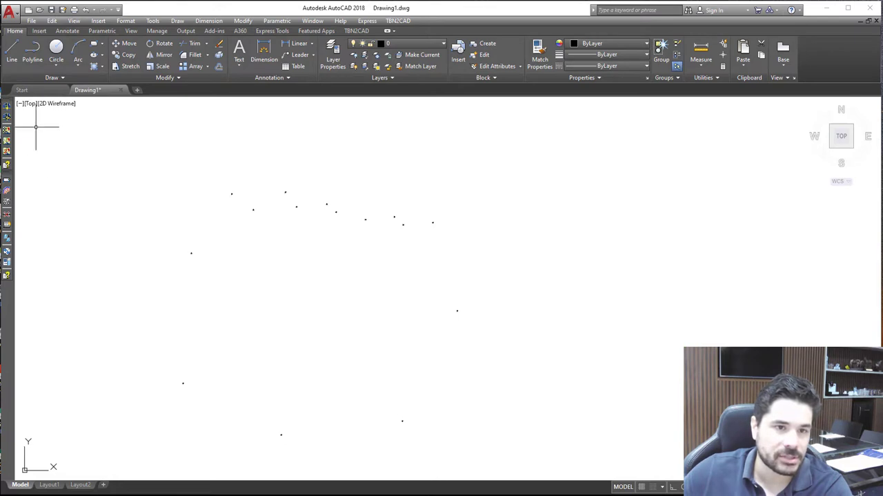
Start a polyline at the highest middle point and snap it rightward through all eight nodes of the jagged upper edge
click(32, 50)
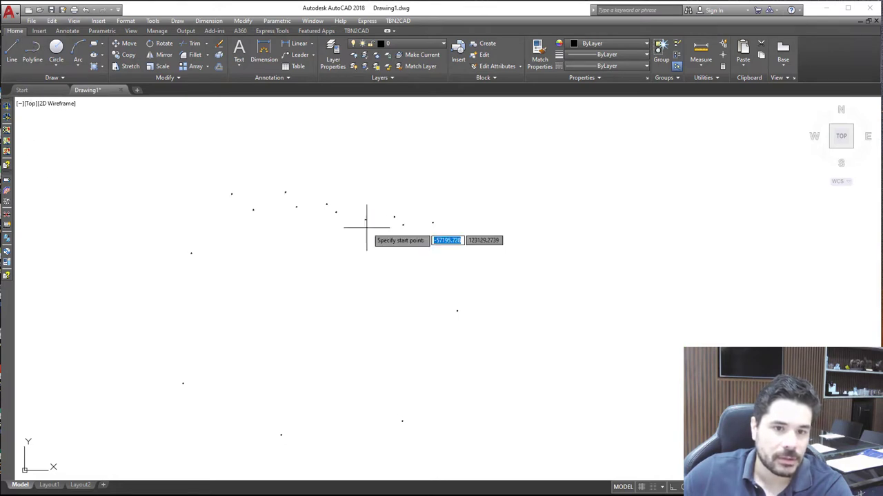
click(286, 191)
click(296, 205)
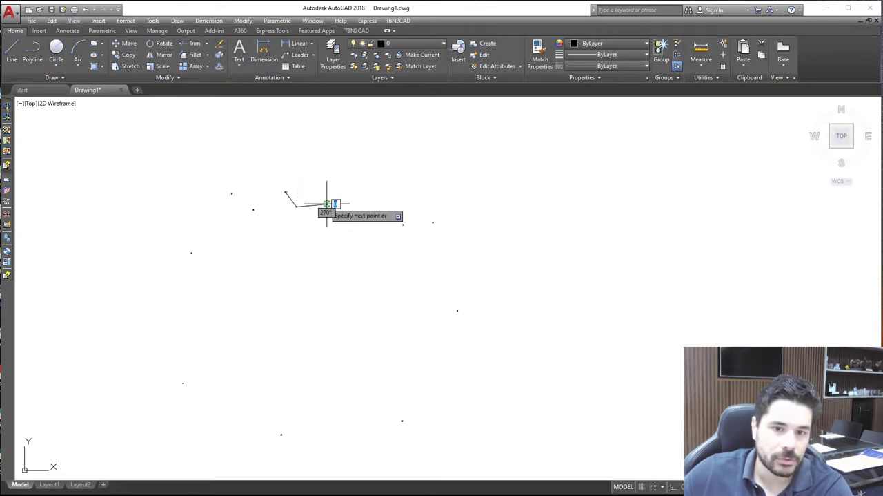
click(327, 204)
click(337, 212)
click(366, 219)
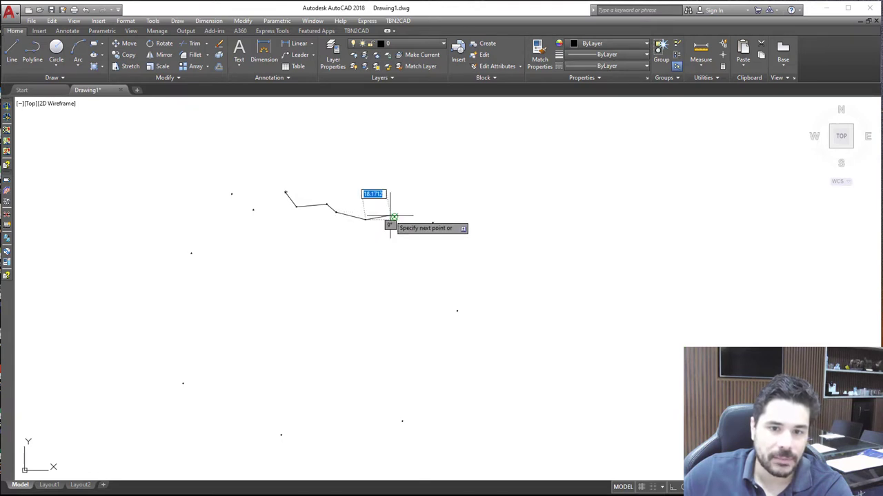
click(395, 218)
click(404, 225)
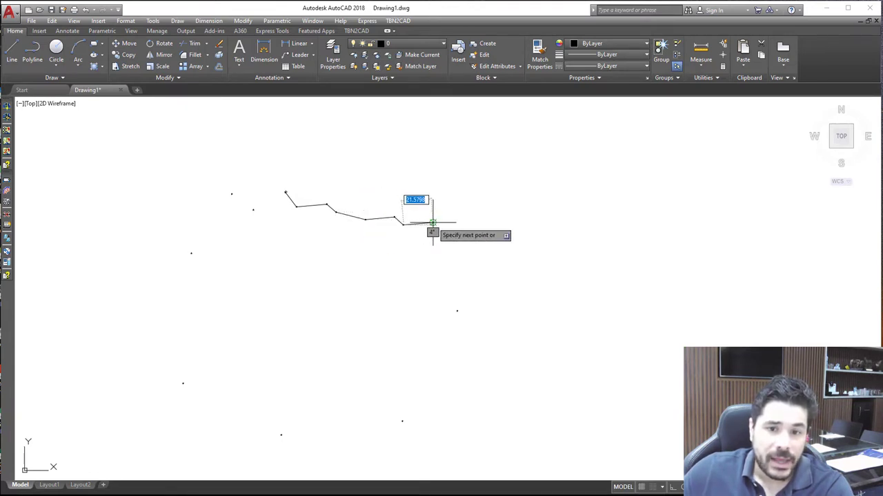
click(433, 222)
Continue the polyline clockwise through the seven remaining nodes and end it open at the inner upper-left point
click(457, 310)
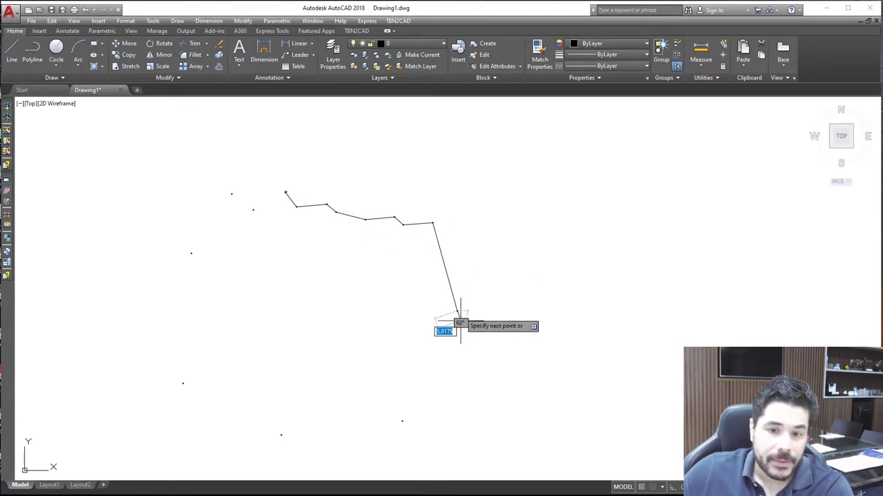
click(402, 421)
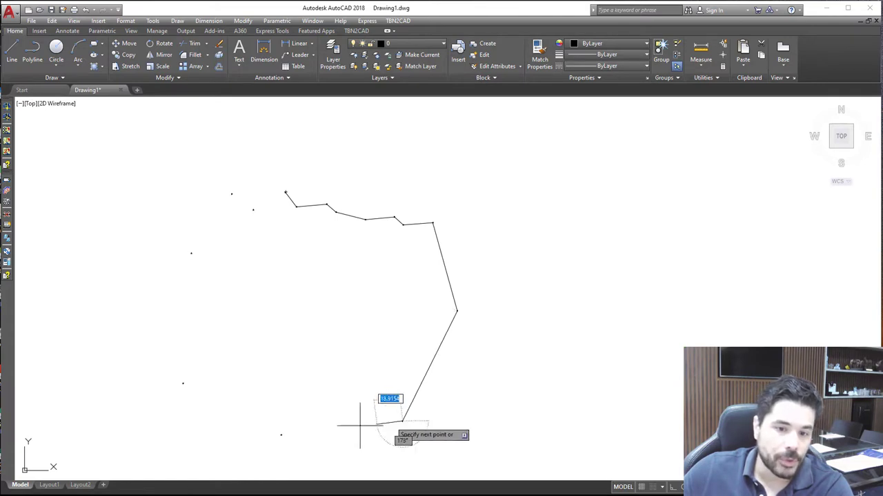
click(281, 434)
click(183, 383)
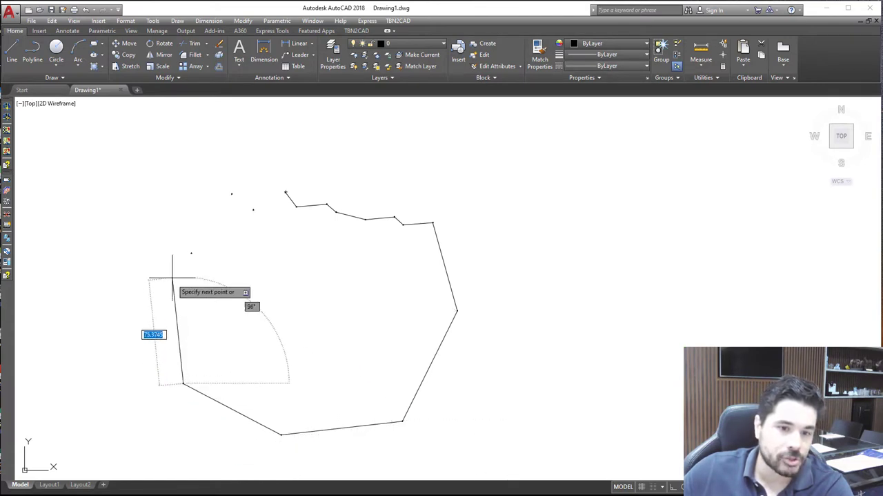
click(192, 252)
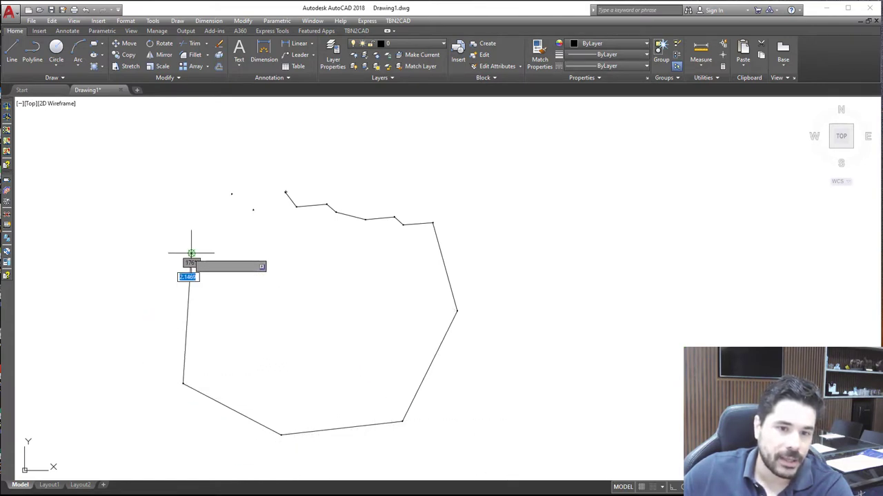
click(231, 195)
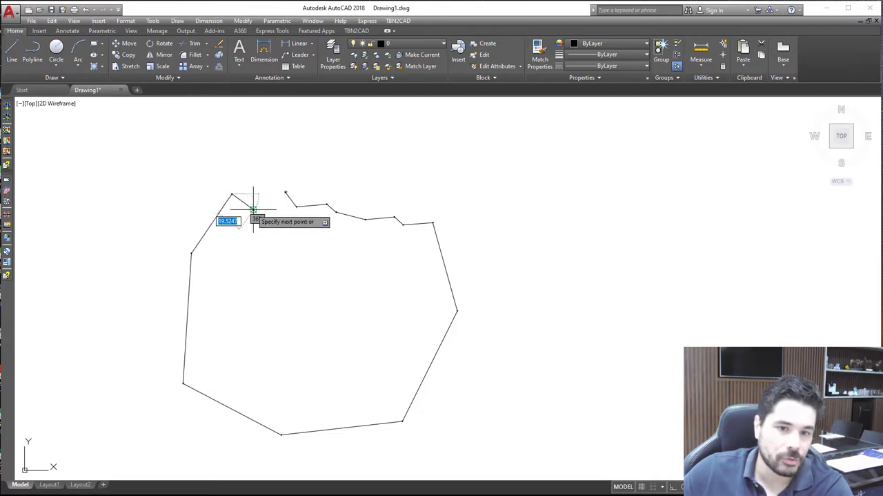
click(253, 209)
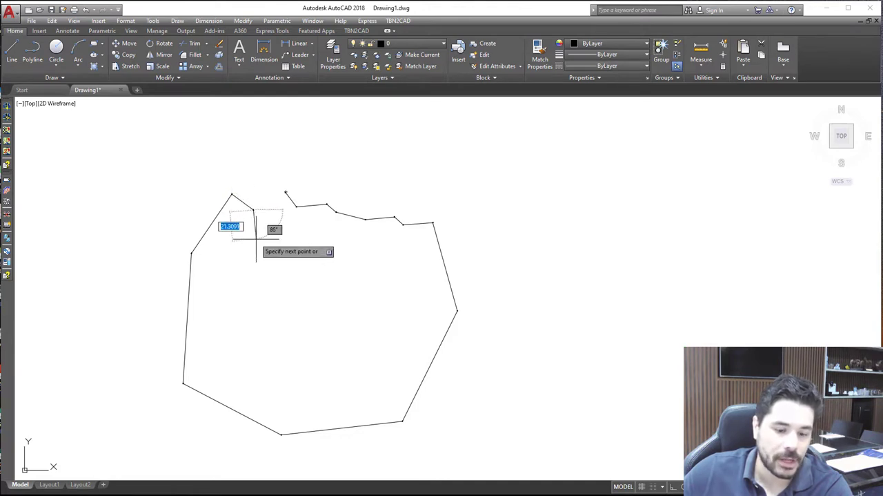
key(Escape)
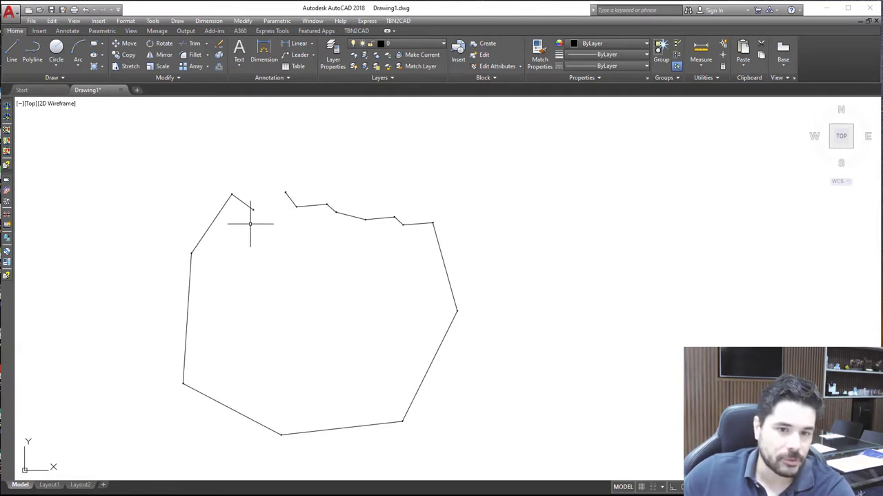
Close the open parcel polyline by setting its Closed property to Yes, and dismiss its properties
click(290, 199)
right_click(290, 199)
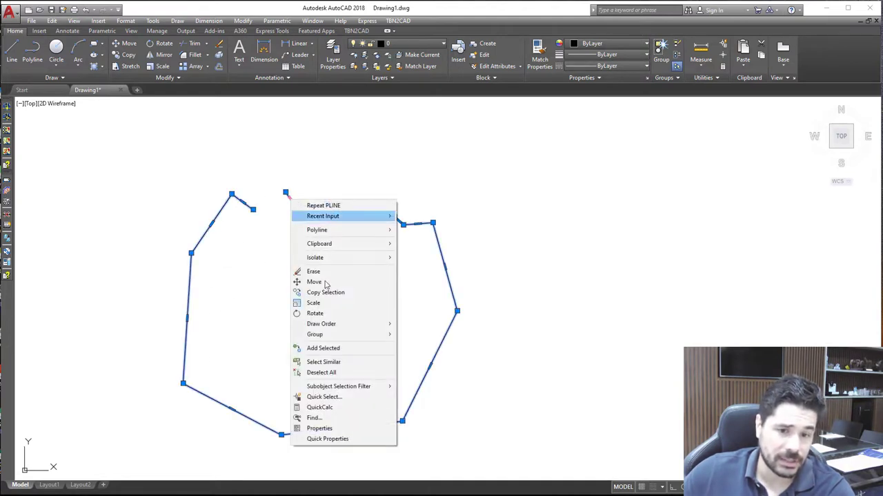
click(319, 428)
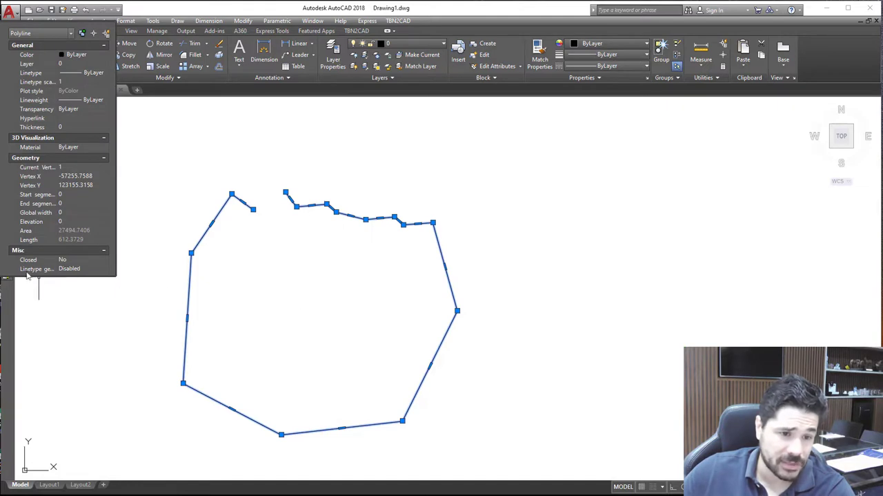
click(79, 261)
click(79, 261)
click(78, 267)
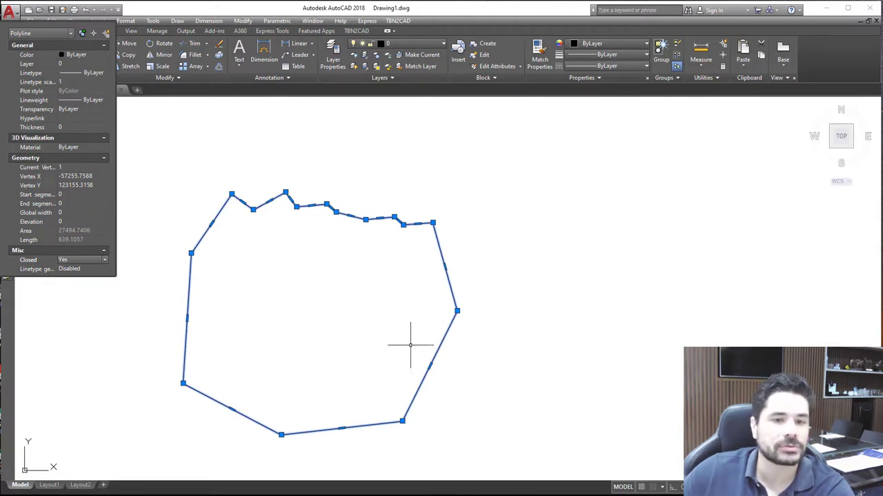
key(Escape)
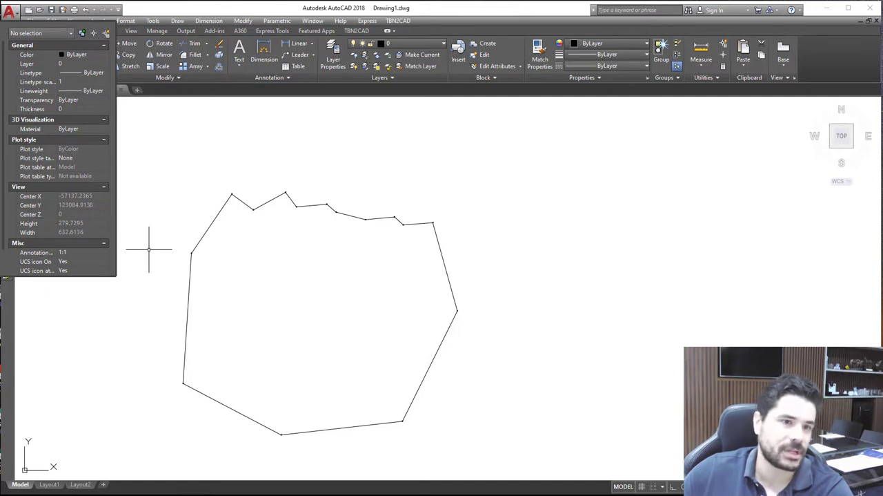
click(3, 29)
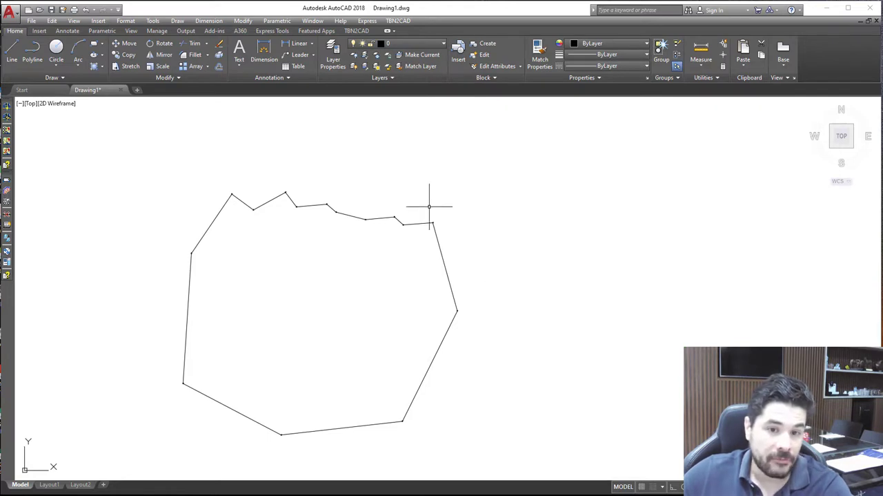
scroll(428, 205, down, 2)
scroll(395, 209, up, 2)
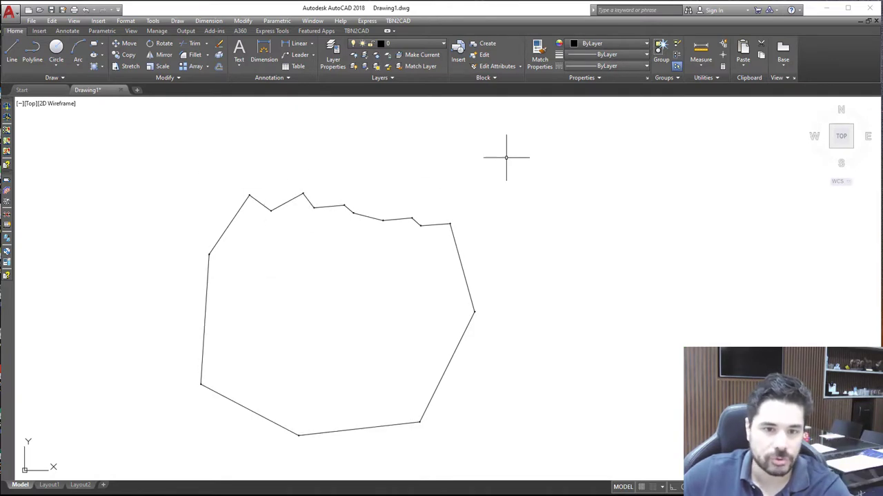
click(206, 306)
key(Escape)
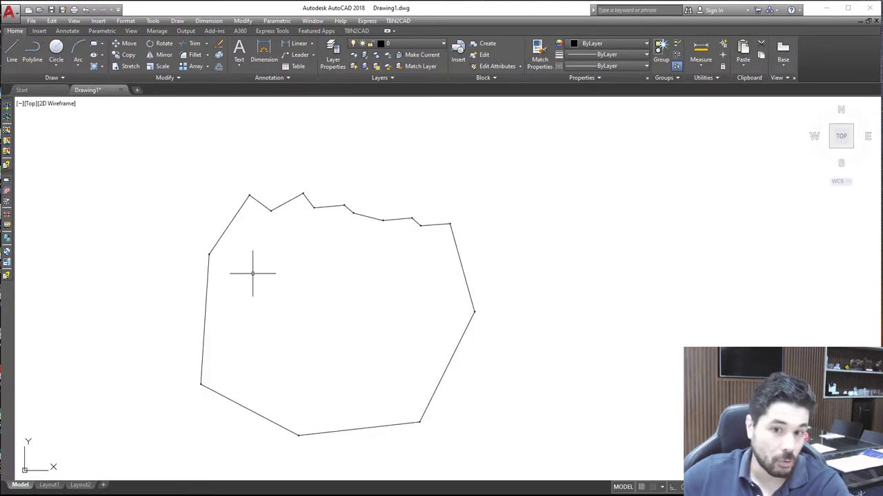
scroll(253, 273, down, 4)
click(236, 299)
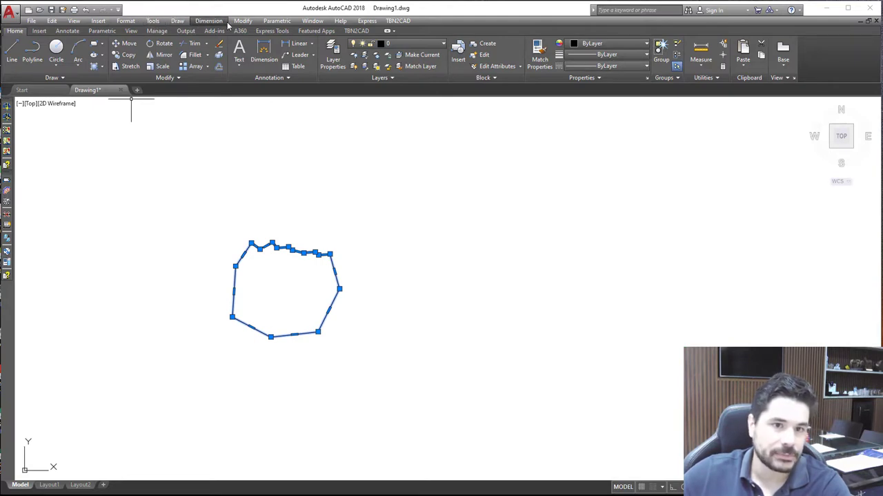
click(52, 22)
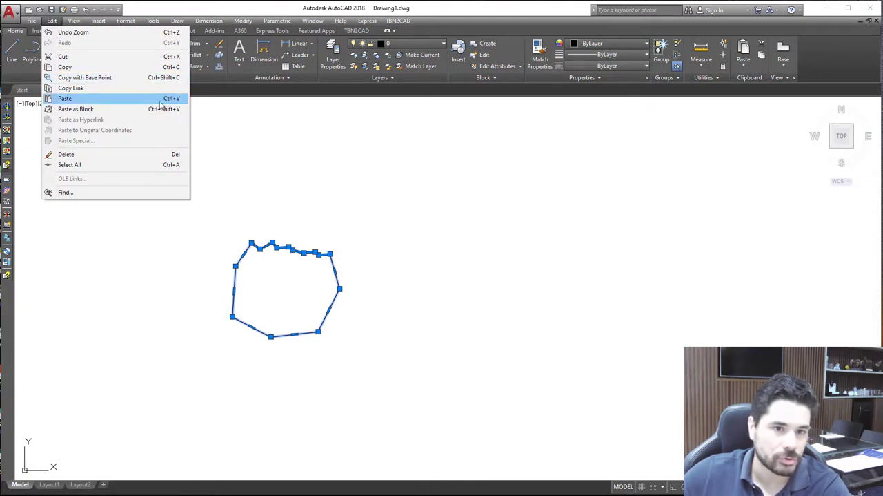
click(168, 202)
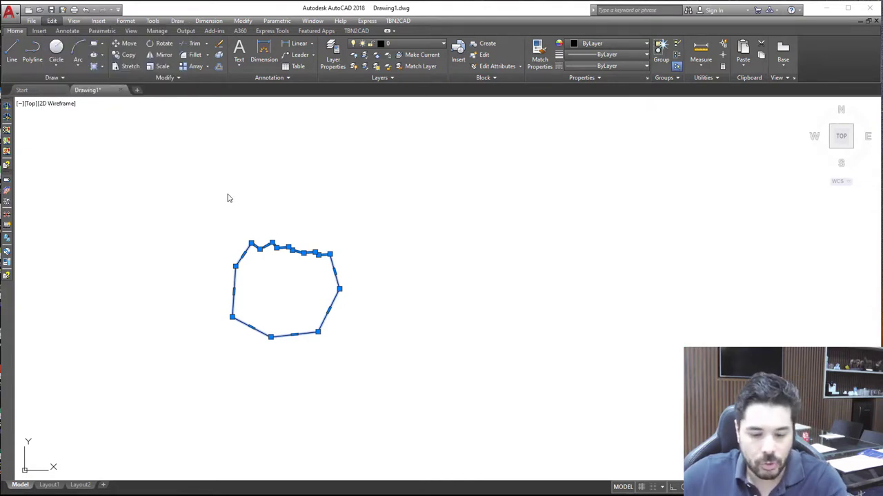
click(129, 194)
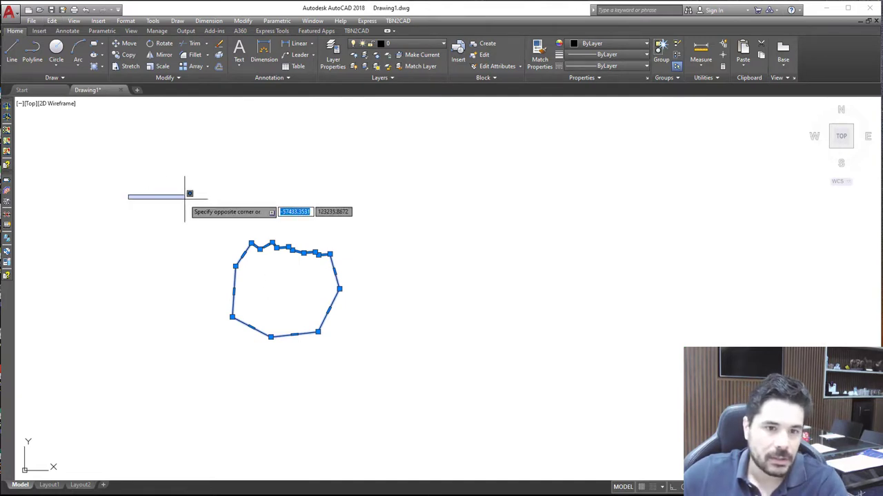
click(190, 202)
key(Escape)
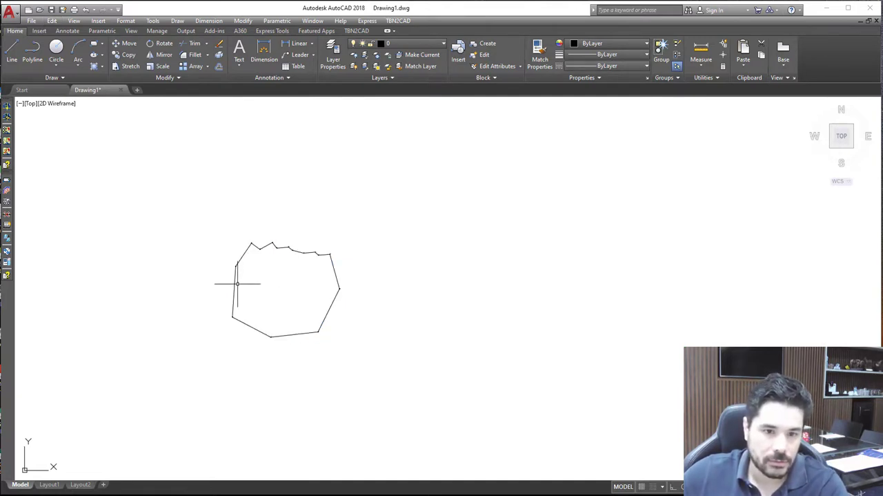
Copy the closed polyline using its lower-left vertex as base point, and paste the copy to the right of the original
click(235, 282)
key(ctrl+shift+c)
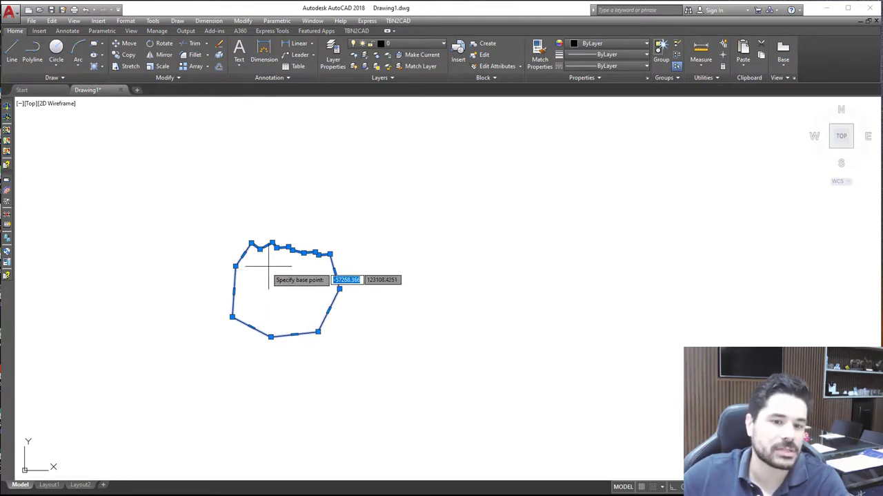
mouse_move(233, 317)
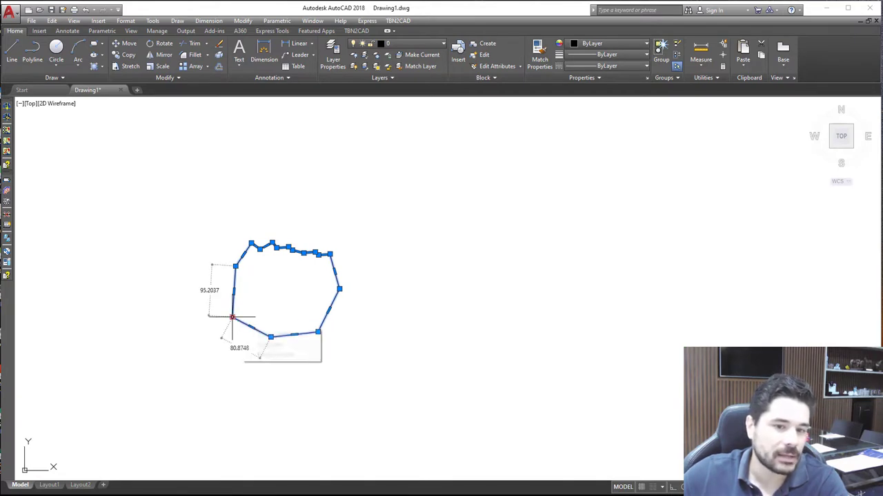
key(Escape)
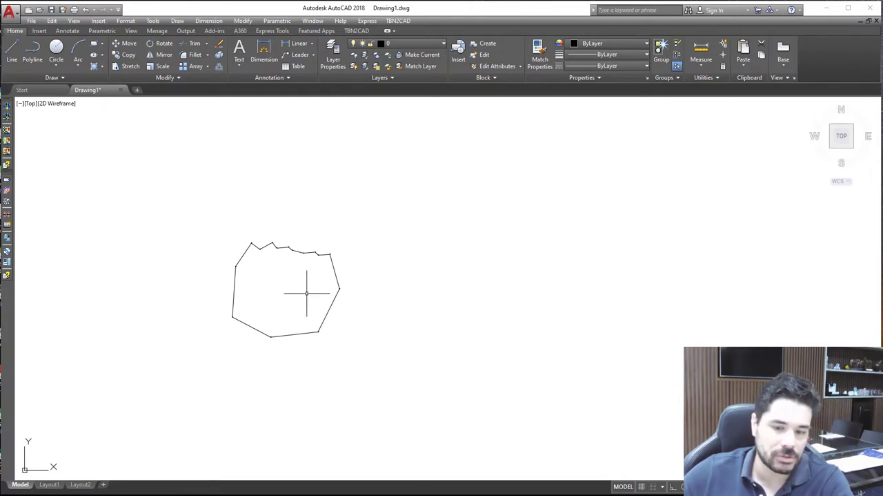
key(ctrl+v)
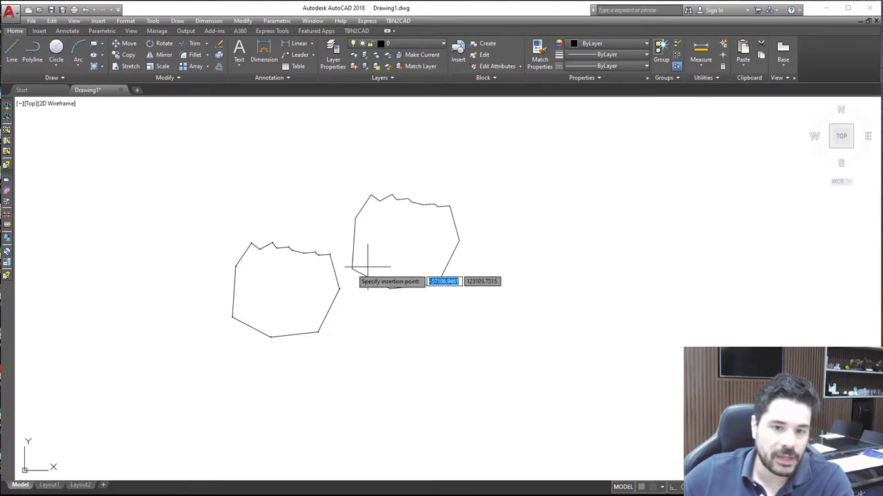
scroll(232, 319, up, 1)
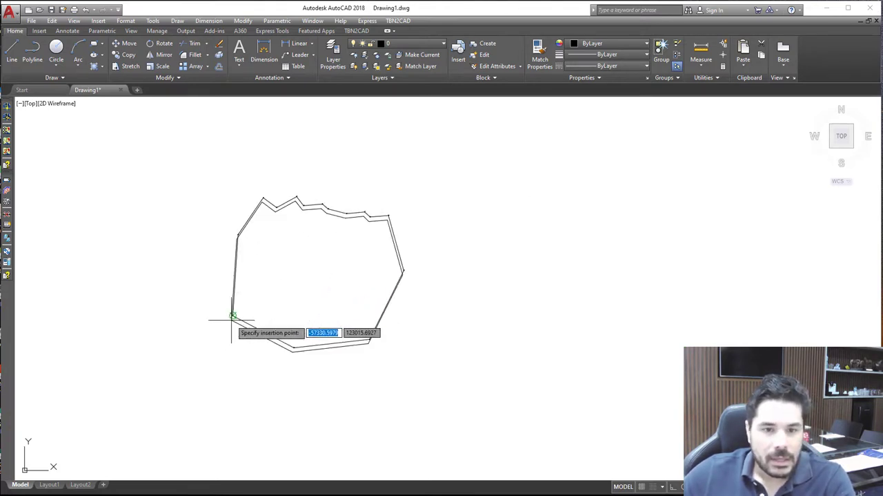
scroll(232, 319, down, 2)
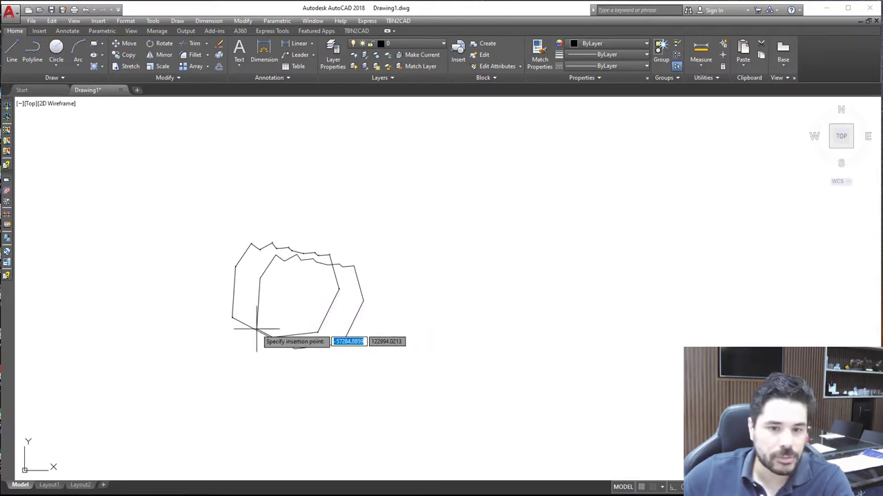
click(470, 306)
scroll(267, 292, up, 2)
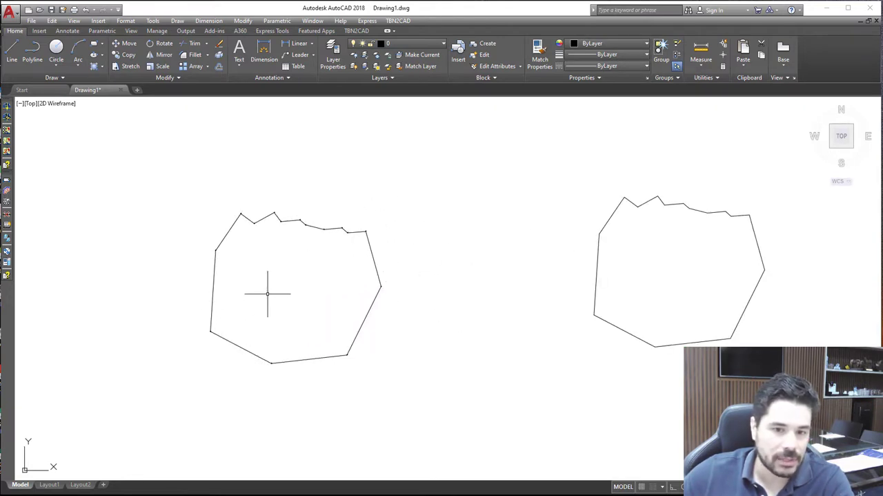
scroll(299, 299, down, 2)
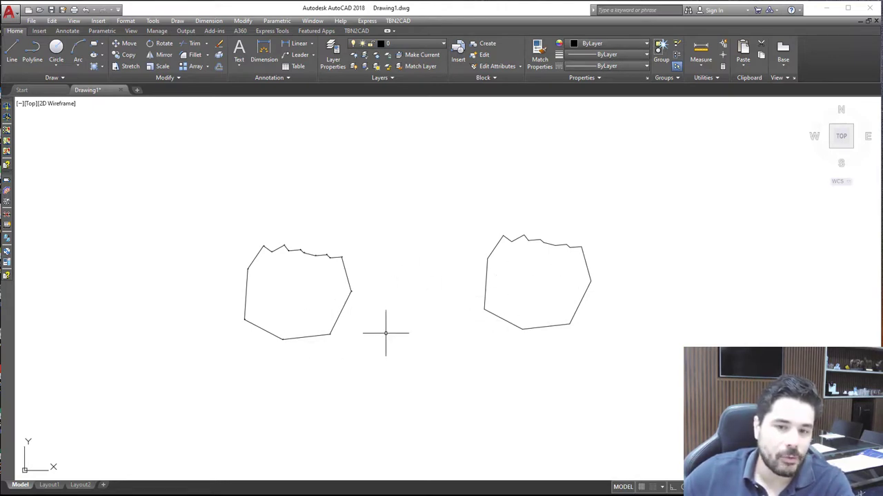
scroll(318, 314, up, 2)
scroll(493, 320, down, 2)
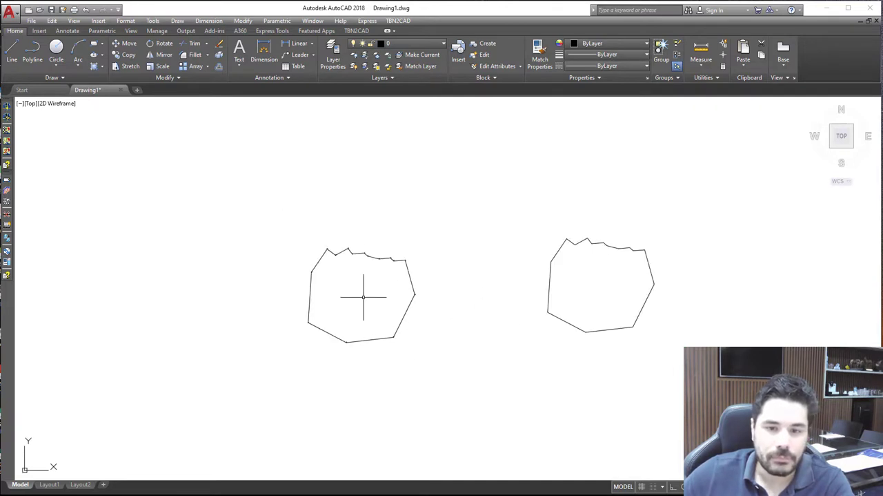
scroll(325, 289, up, 2)
scroll(325, 290, down, 2)
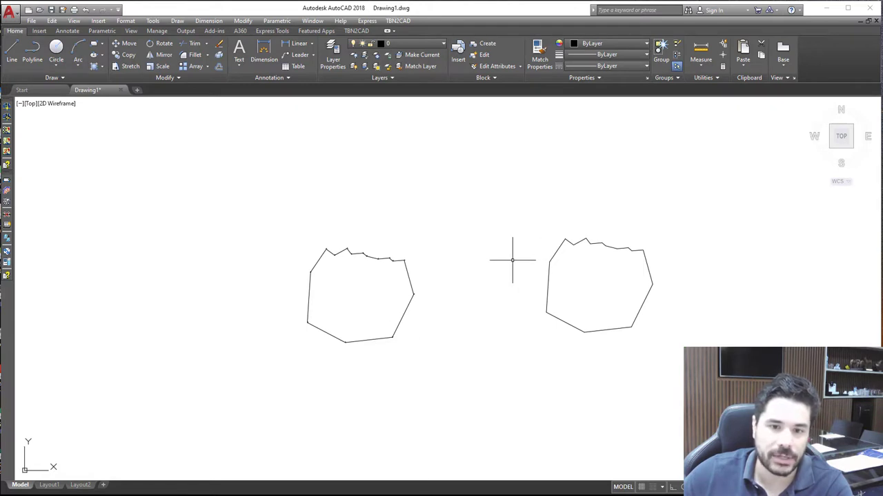
scroll(330, 294, up, 2)
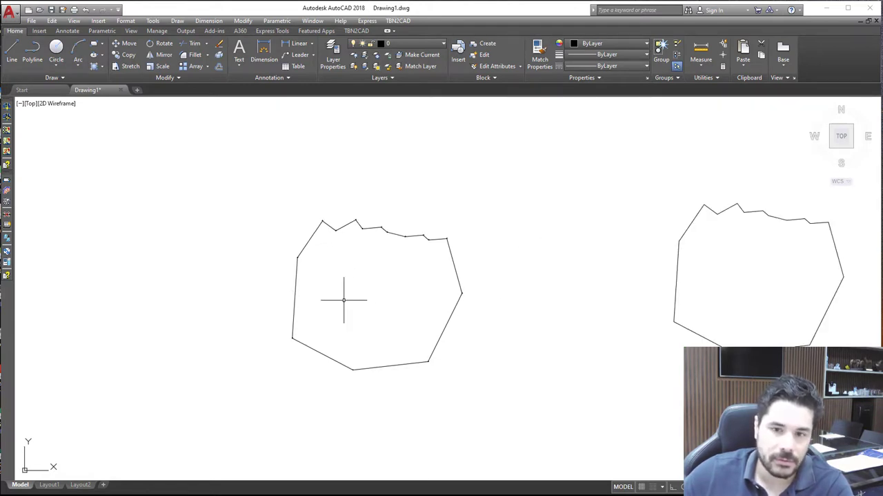
scroll(467, 310, down, 2)
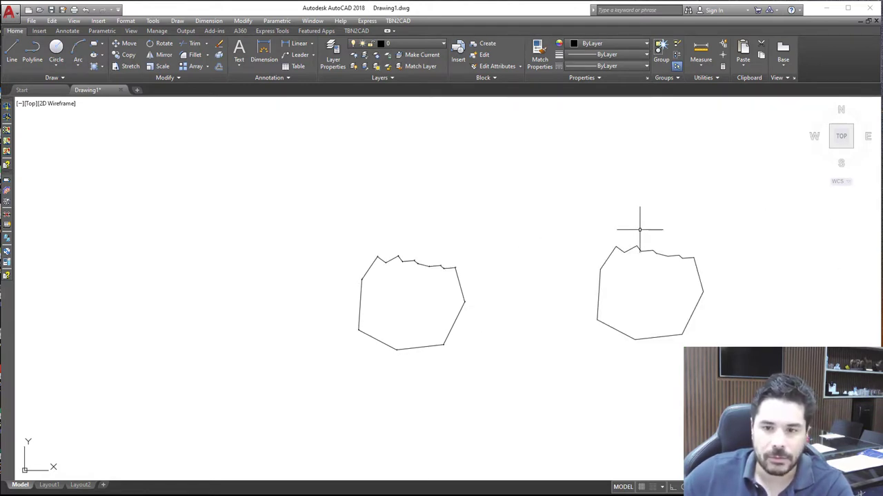
Break the copied polyline between two points on its slanted upper-left segment, cutting a short gap
scroll(692, 271, up, 2)
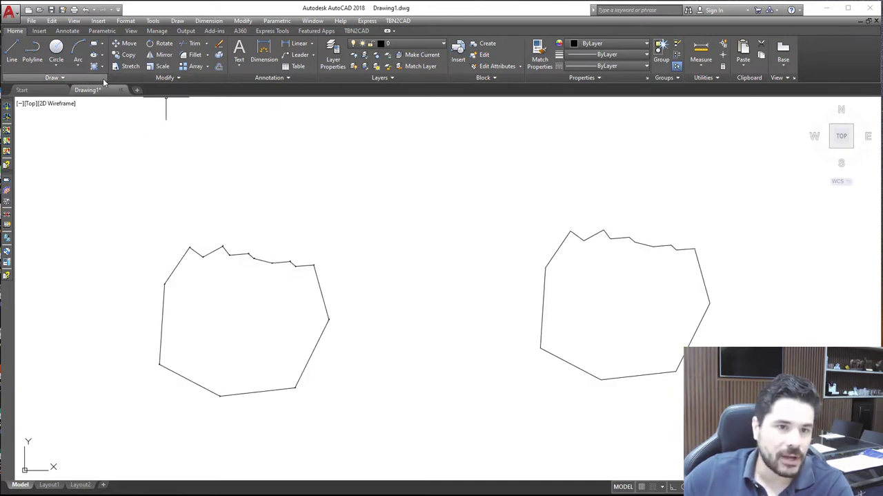
click(177, 79)
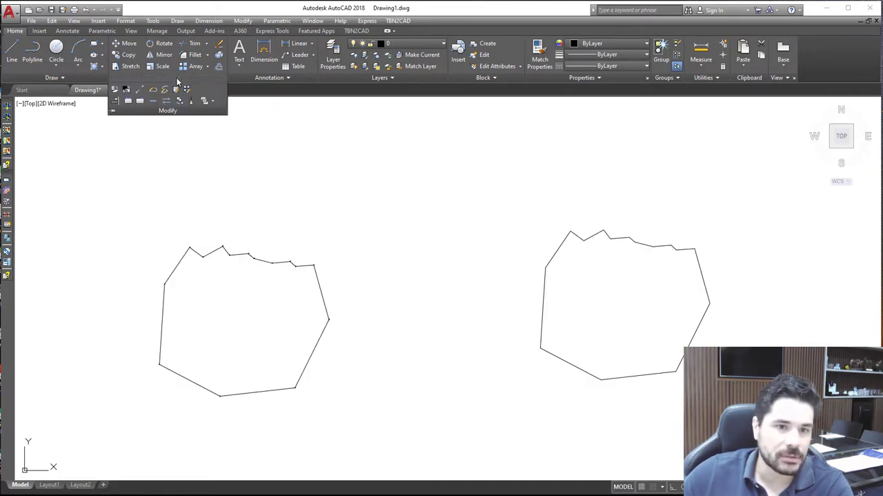
click(128, 102)
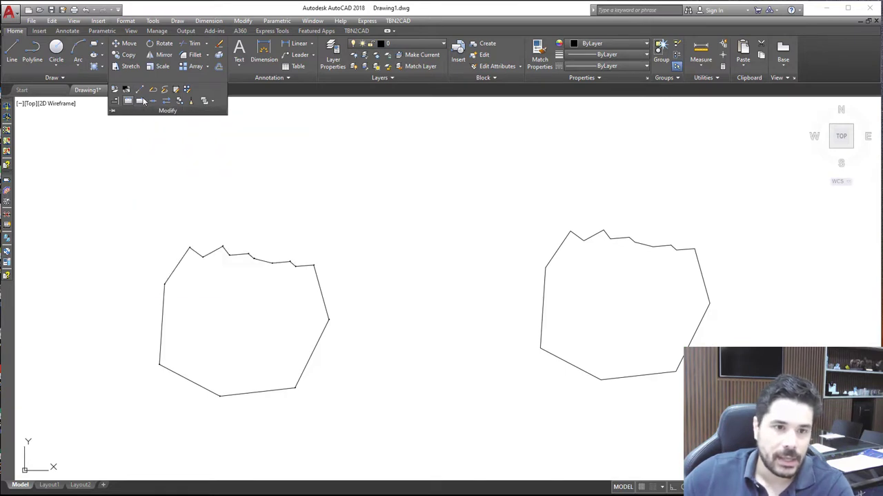
scroll(545, 265, up, 4)
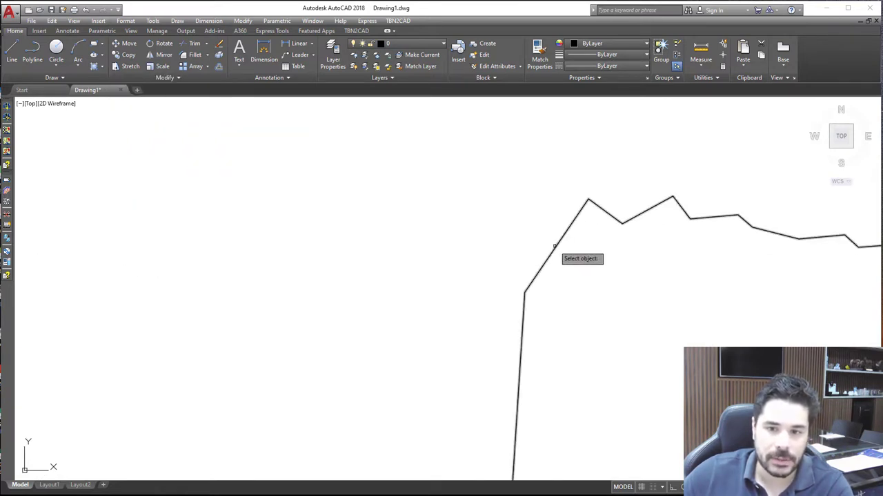
click(556, 247)
click(574, 220)
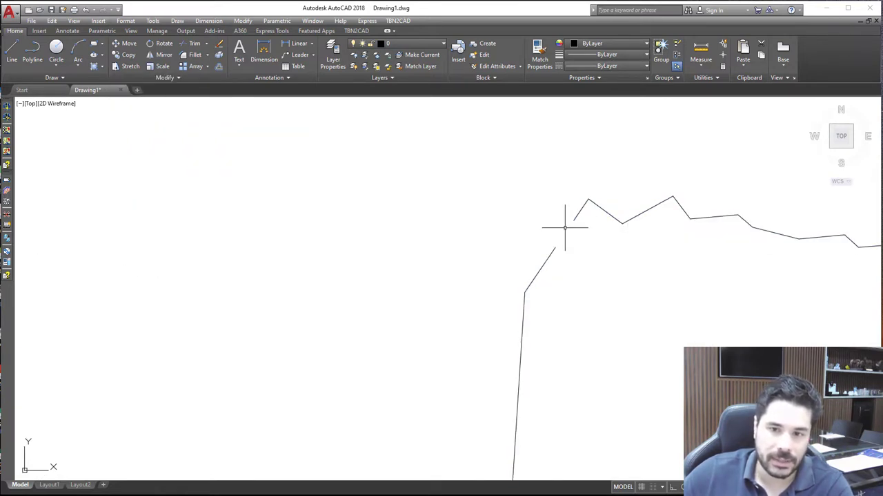
Remove the end vertex on the upper side of the gap so that this end finishes at the upper-left peak
mouse_move(574, 219)
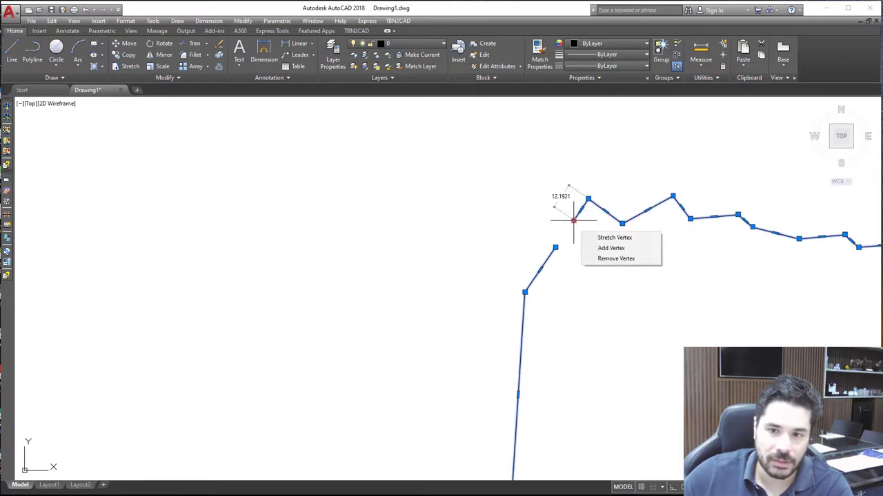
click(613, 258)
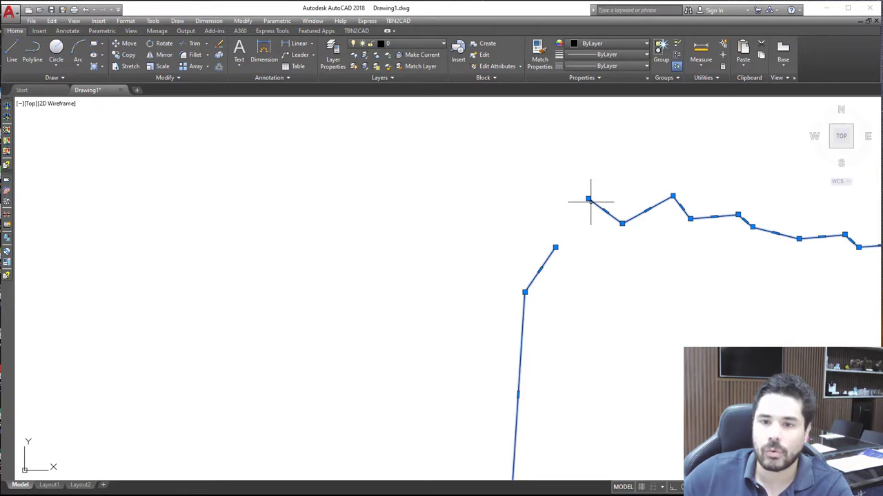
key(Escape)
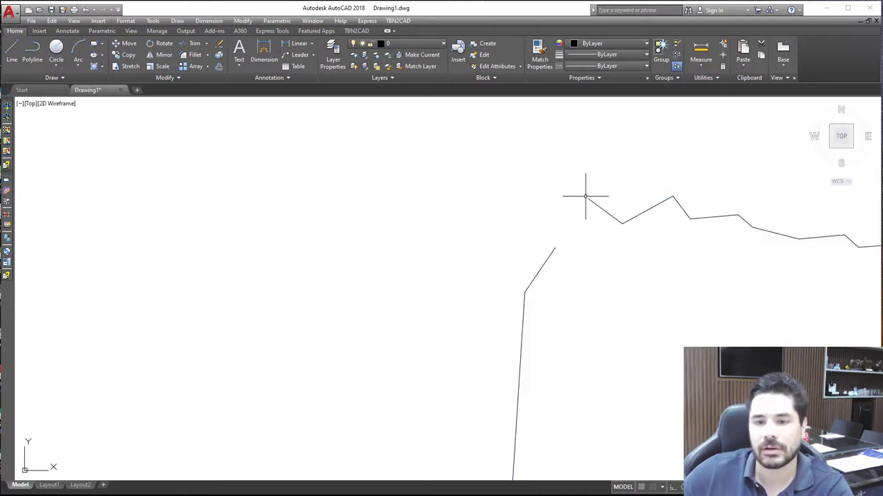
Break the copied polyline between two points on its slanted upper-right segment, cutting a short gap below the upper-right corner
scroll(535, 207, down, 3)
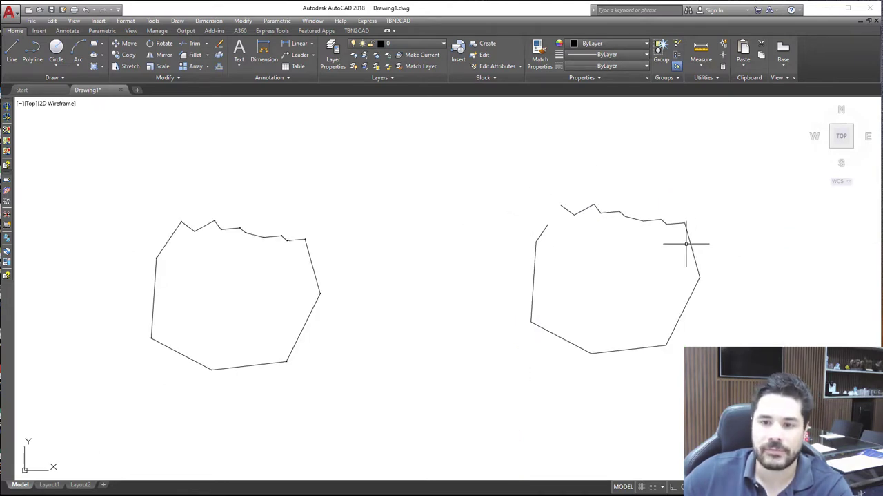
scroll(687, 243, up, 5)
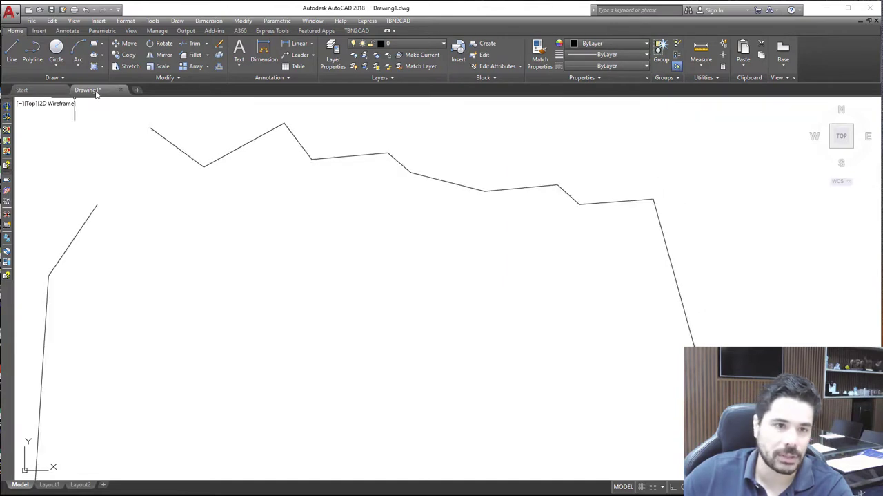
click(169, 81)
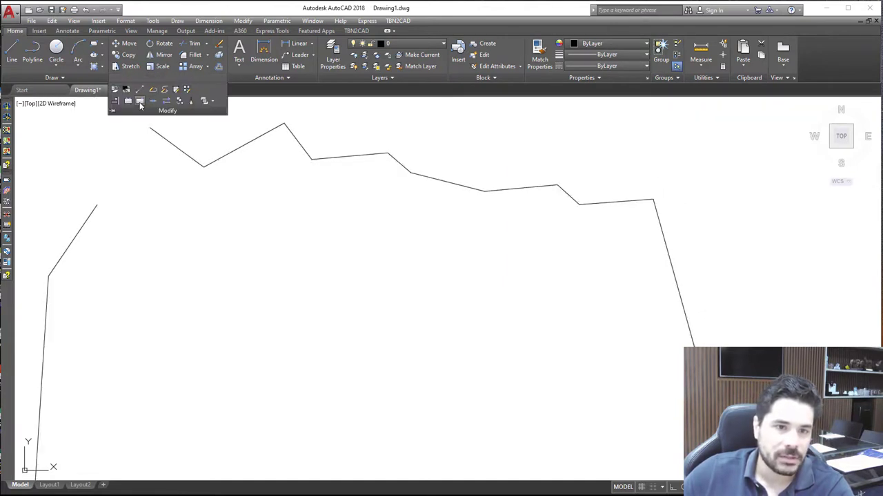
click(140, 103)
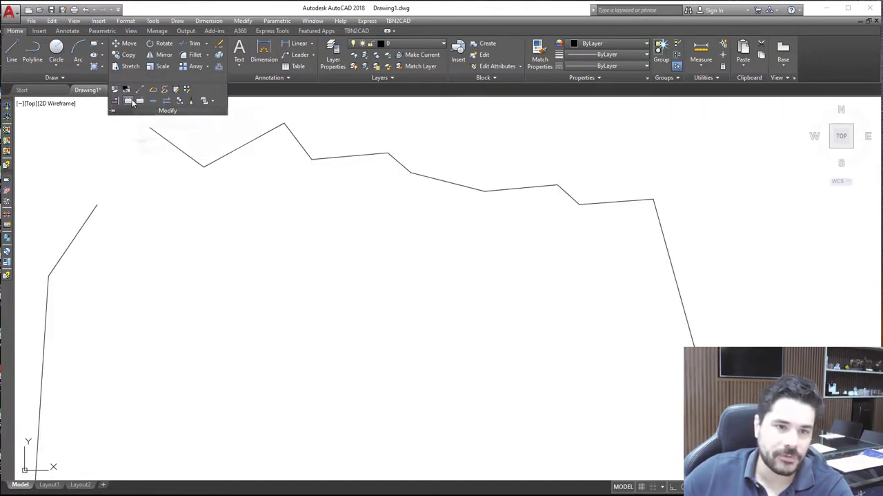
click(676, 284)
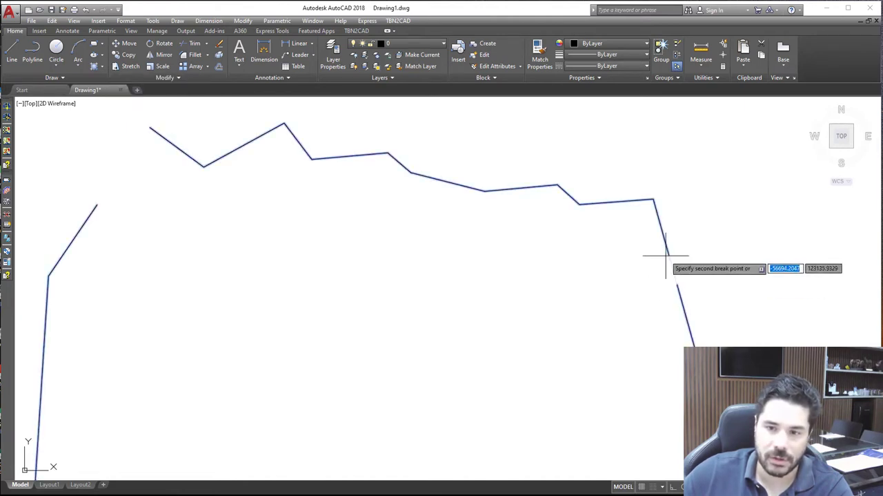
click(670, 263)
Remove the end vertex on the upper side of the right gap so that the jagged line ends at the upper-right corner
click(666, 250)
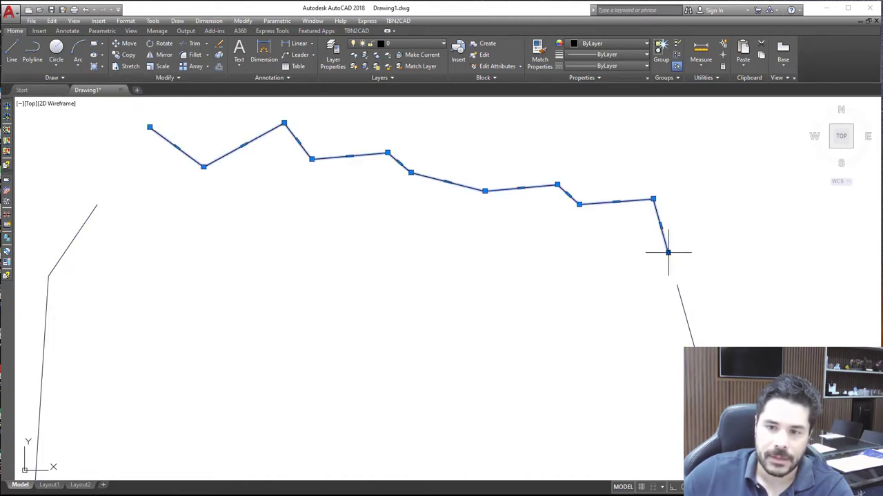
mouse_move(669, 252)
click(703, 289)
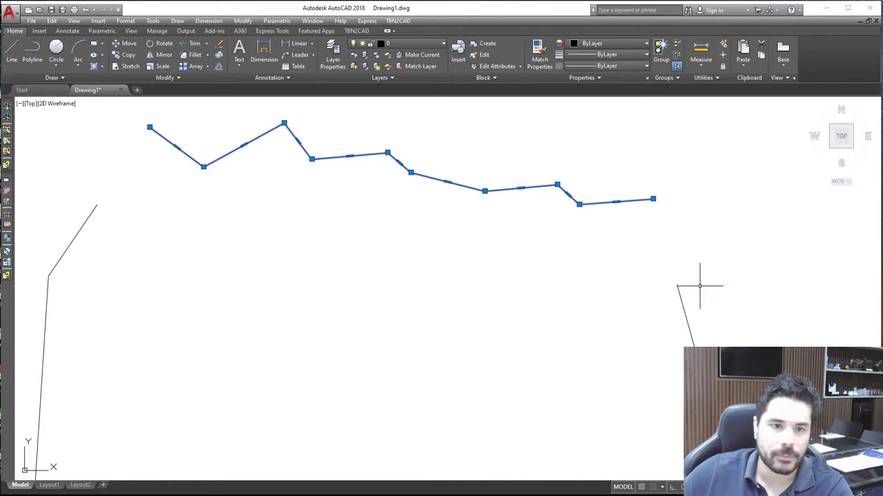
key(Escape)
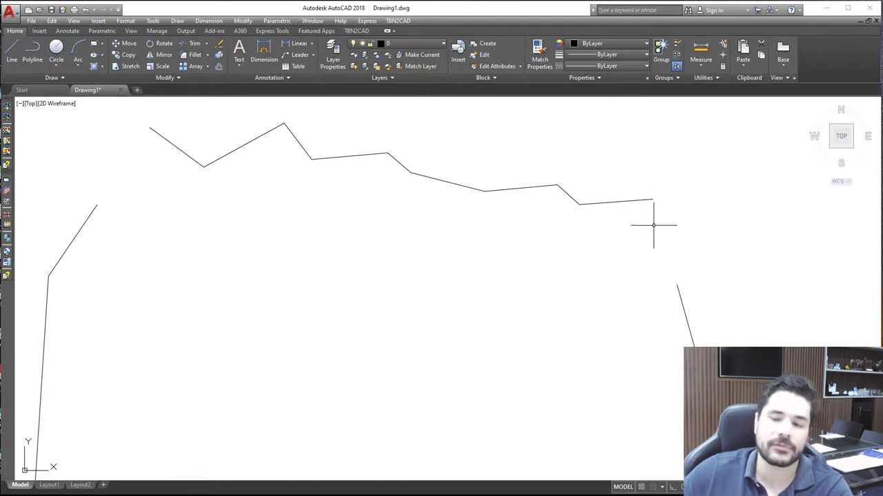
Erase the lower remainder of the copied outline, keeping only the jagged upper line
scroll(656, 228, down, 2)
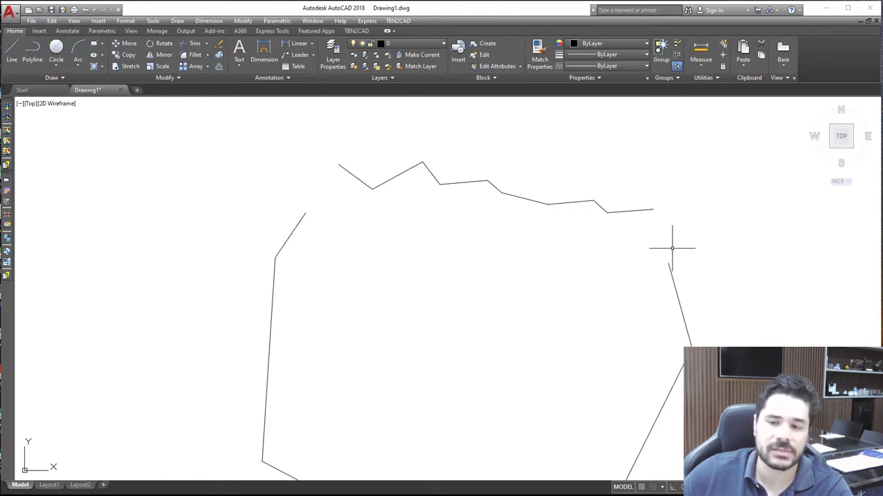
click(674, 284)
key(Delete)
Set the jagged polyline's color to Blue and its lineweight to 0.30 mm, and deselect it
click(564, 217)
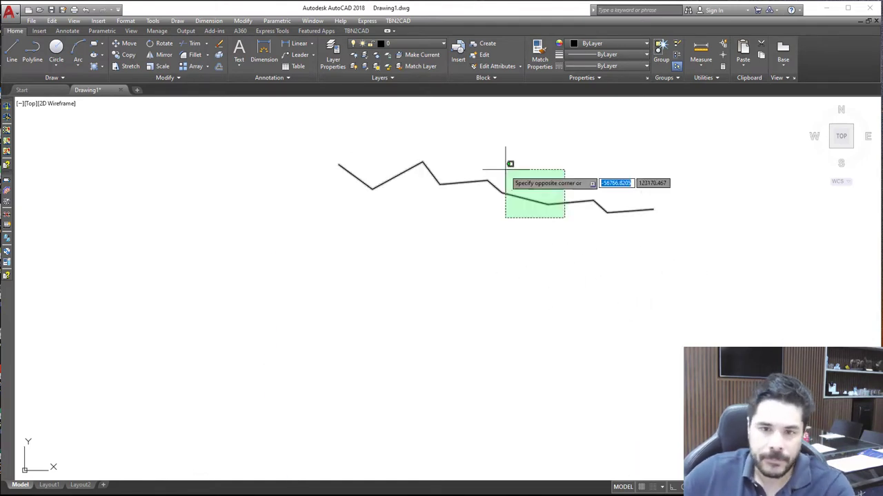
click(507, 160)
click(604, 44)
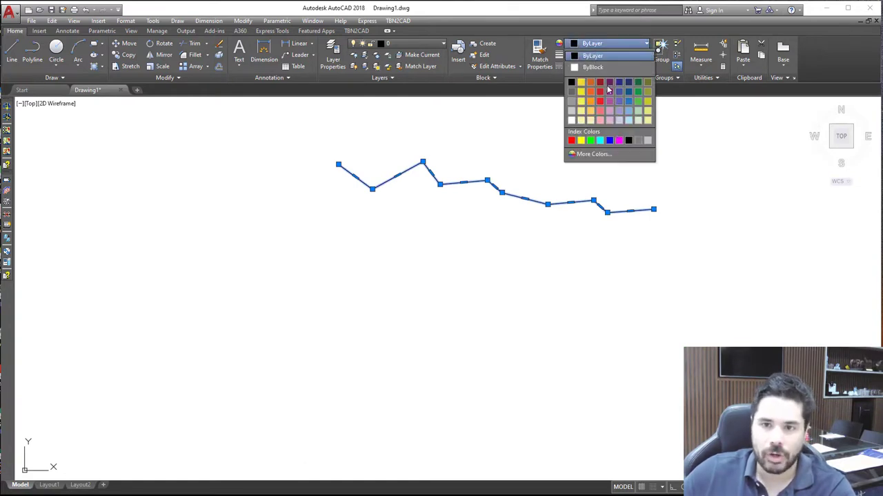
click(610, 141)
click(608, 54)
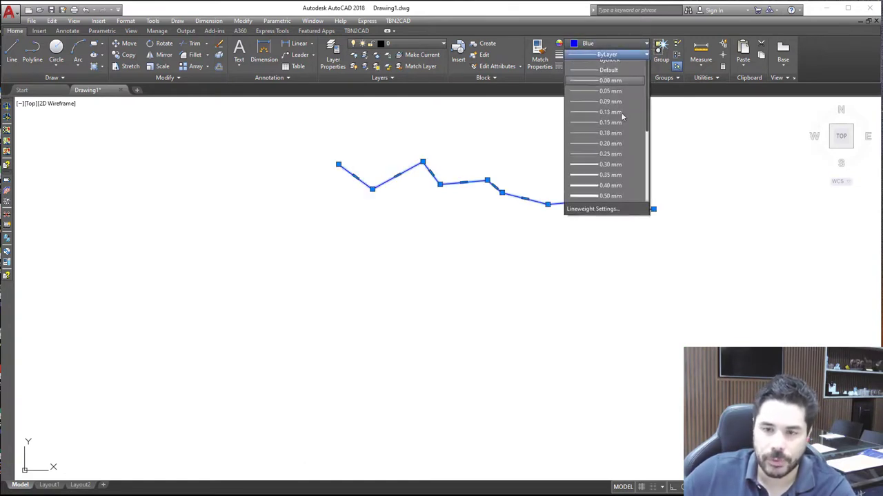
click(616, 176)
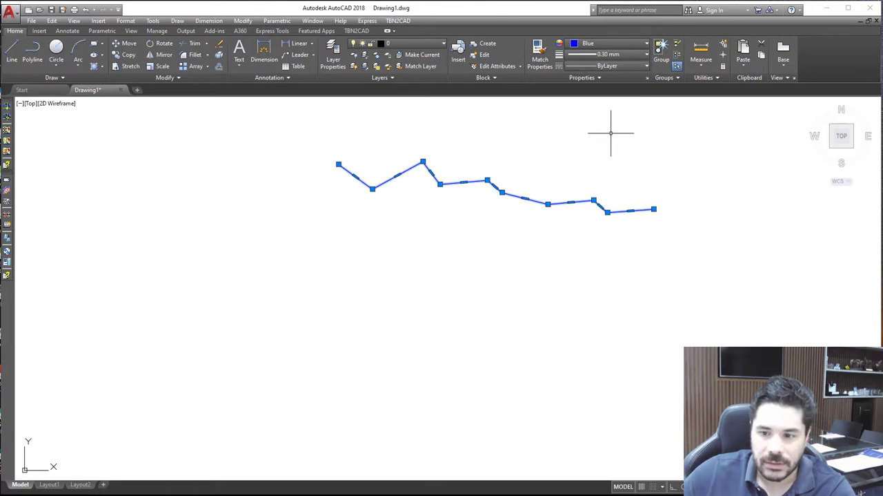
key(Escape)
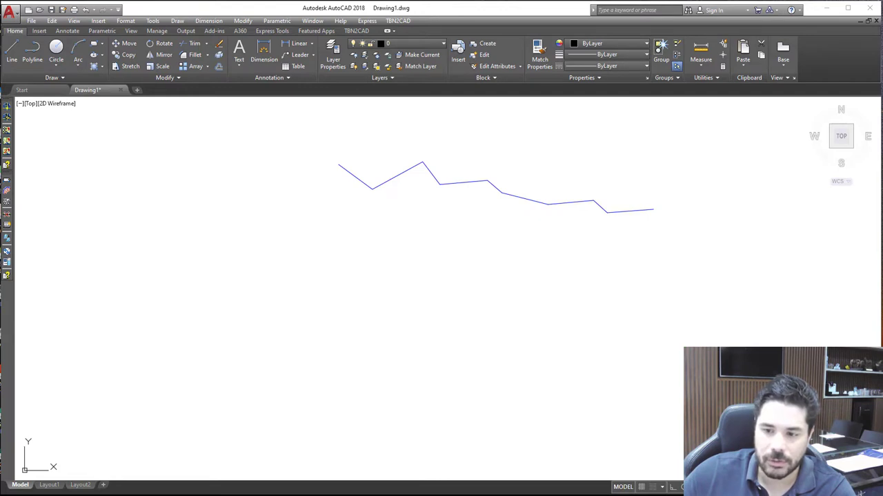
Add the LineWeight control to the status bar and turn on lineweight display in the drawing
click(875, 486)
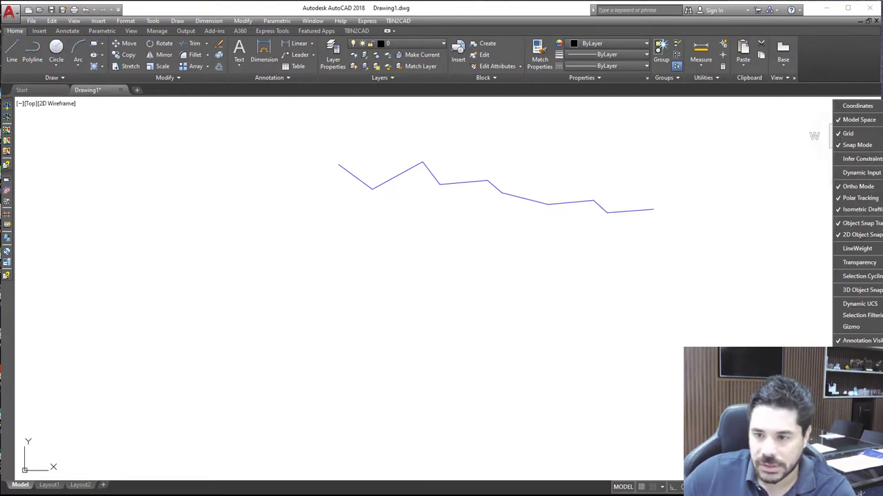
click(853, 250)
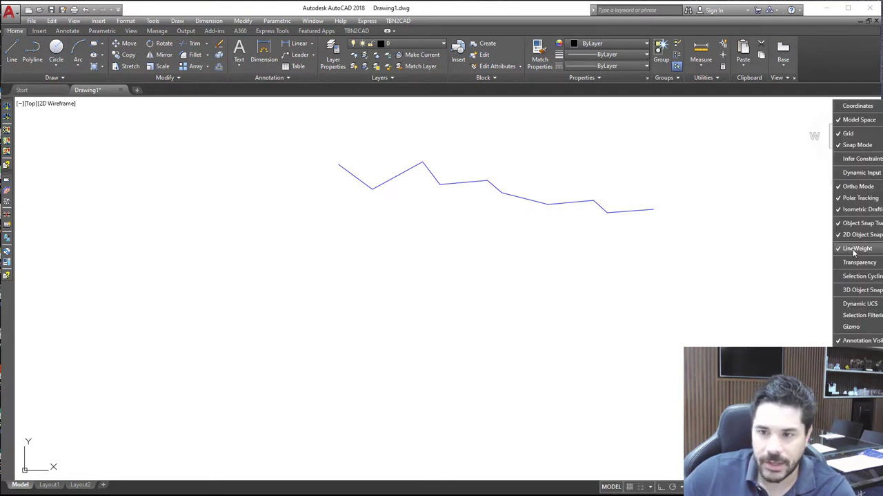
click(749, 312)
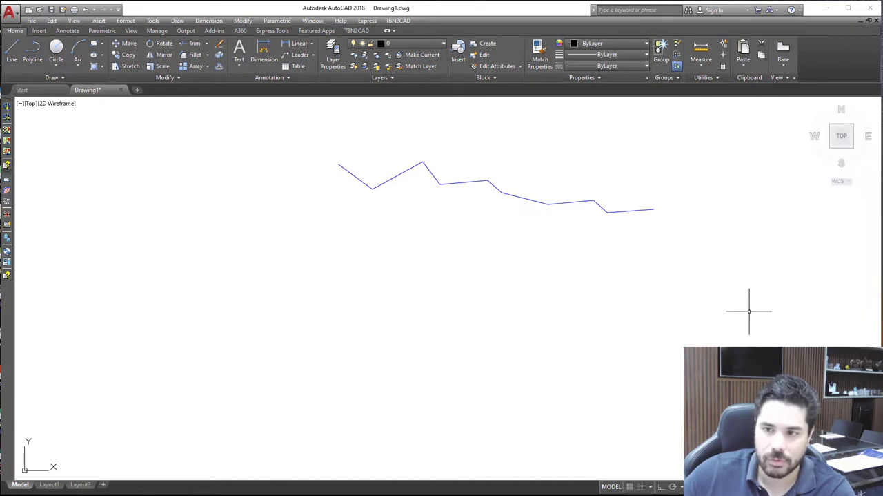
click(744, 486)
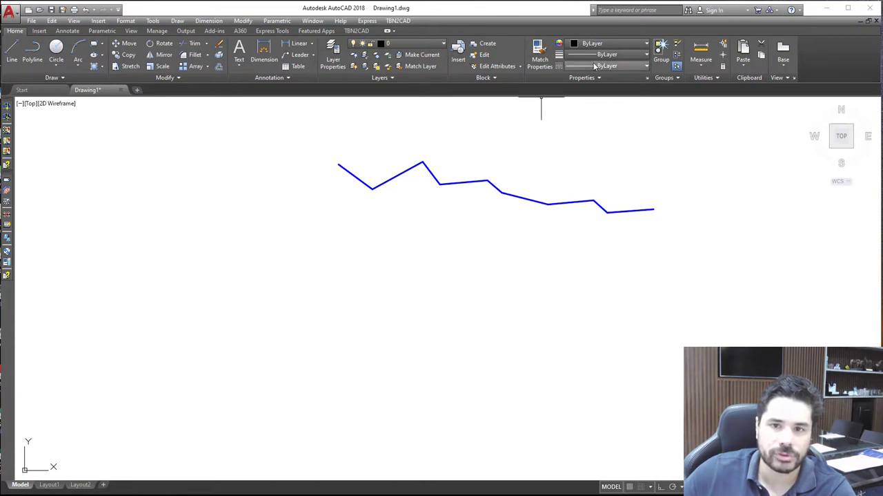
click(573, 202)
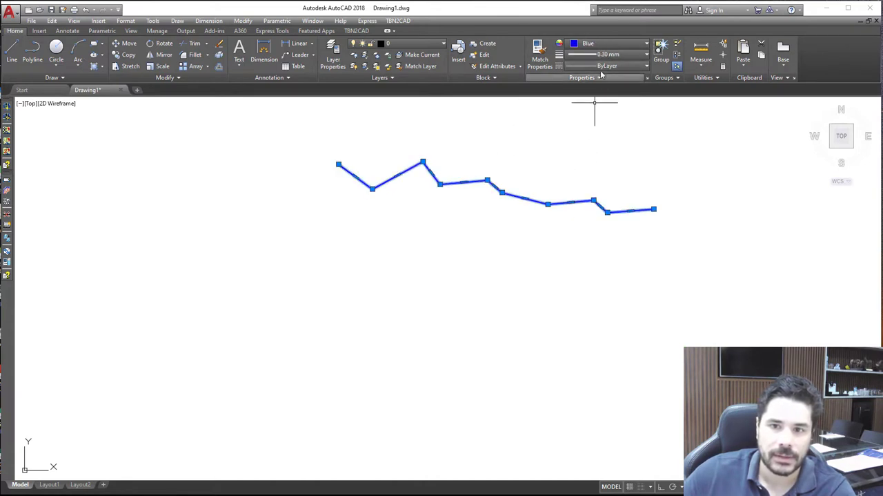
key(Escape)
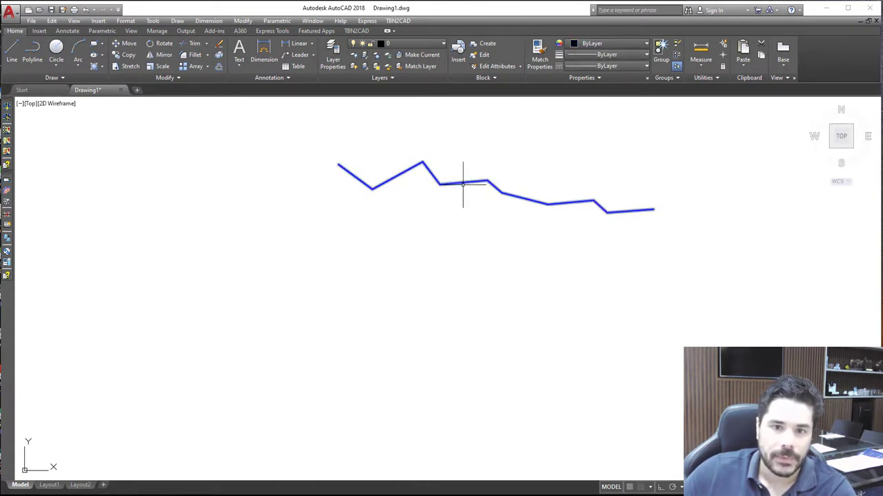
Move the blue polyline by its left endpoint, with Endpoint object snap on, onto the original parcel's upper-left peak
scroll(558, 209, down, 5)
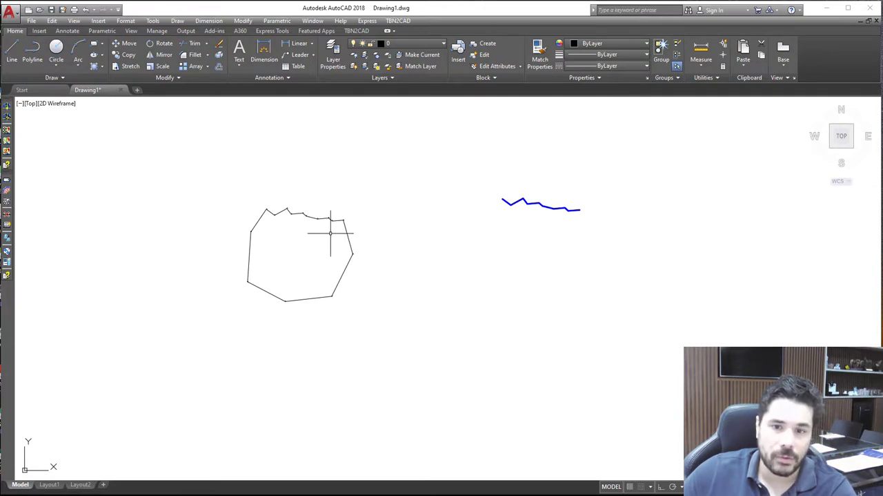
scroll(517, 200, up, 2)
click(521, 198)
right_click(512, 175)
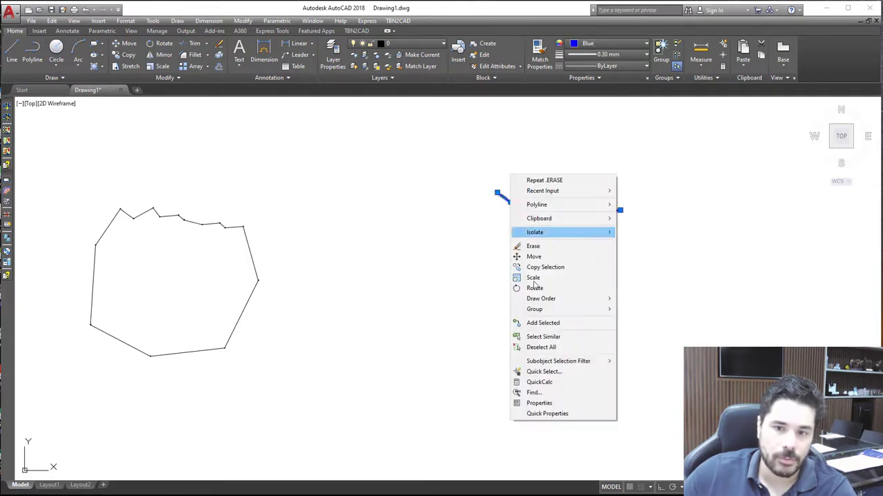
click(545, 267)
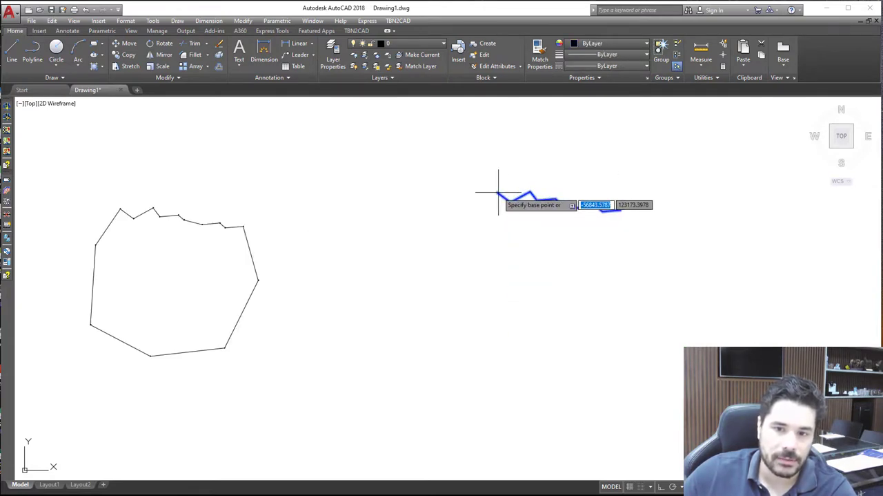
click(498, 192)
shift+right_click(716, 305)
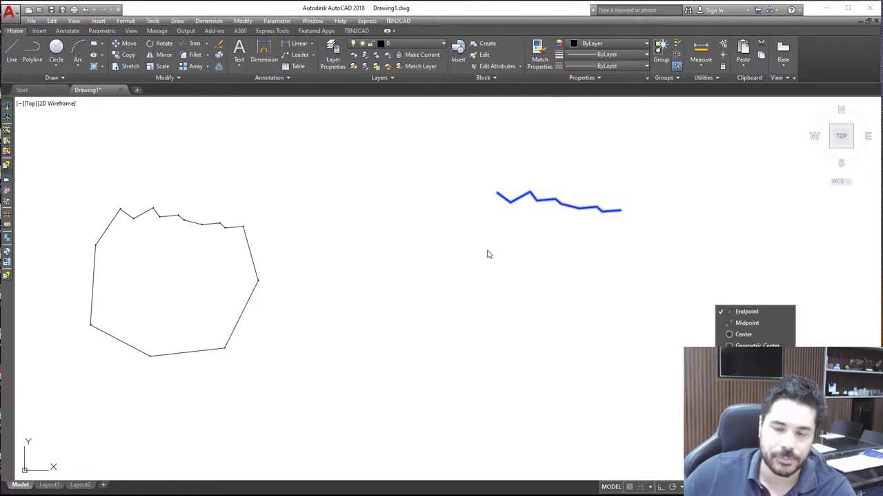
click(486, 200)
click(497, 193)
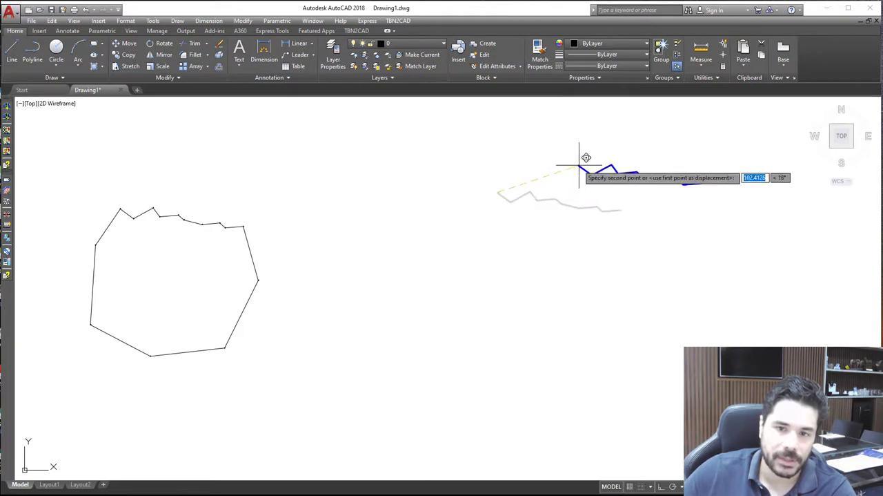
scroll(453, 174, down, 3)
scroll(400, 178, up, 10)
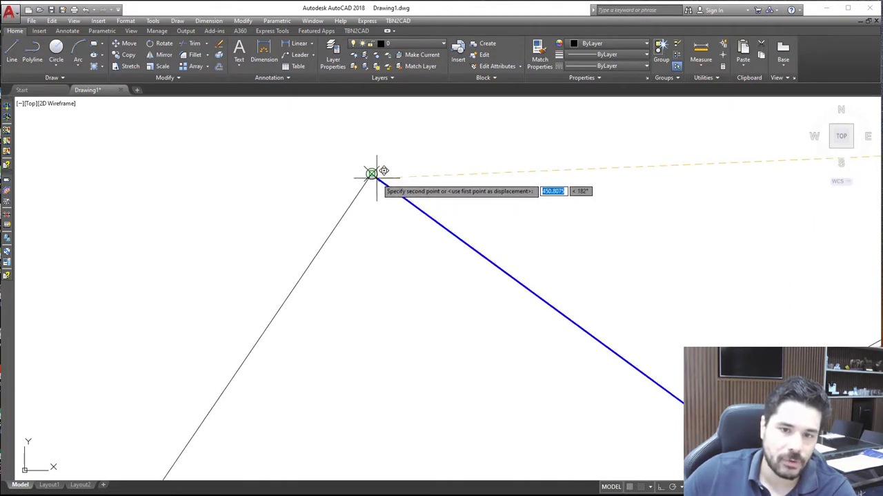
click(372, 173)
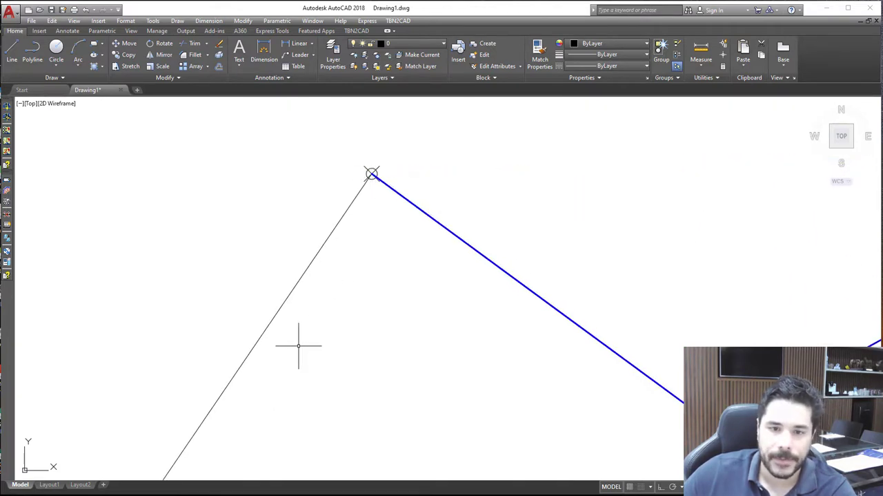
Draw a slanted one-segment polyline across the parcel, from above the blue edge to below the lower-left side
scroll(298, 345, down, 15)
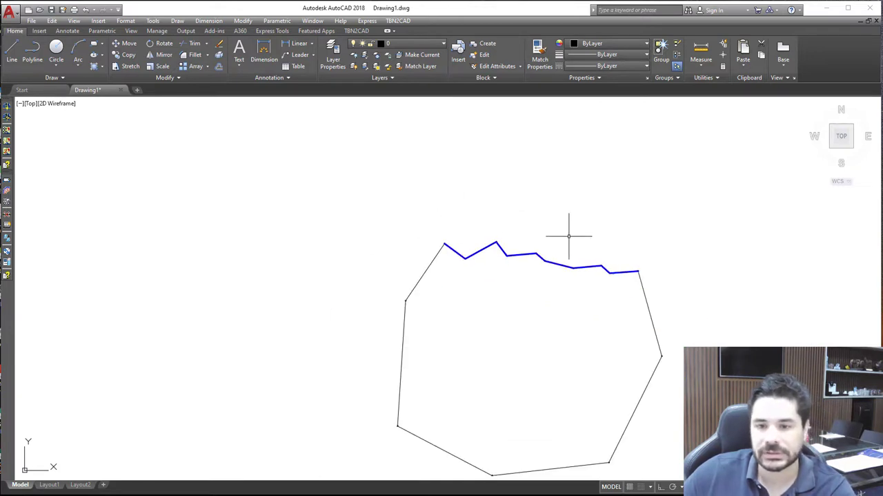
scroll(573, 234, down, 2)
scroll(681, 269, up, 2)
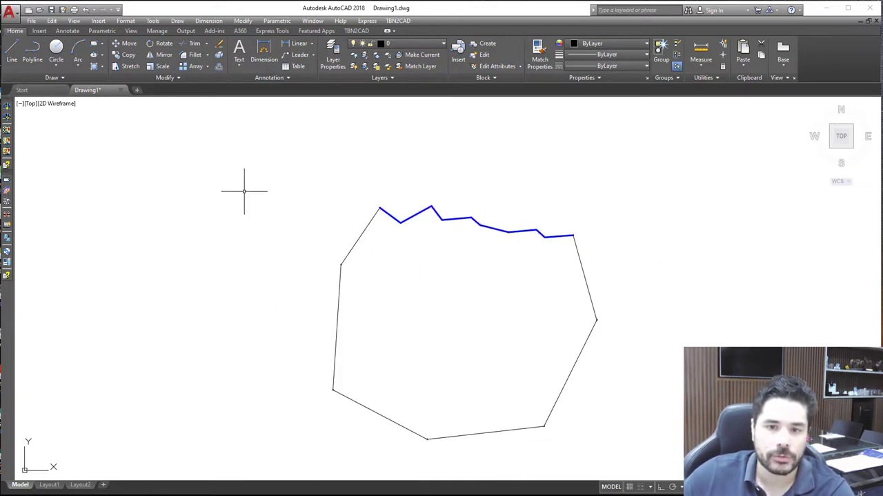
scroll(250, 195, down, 2)
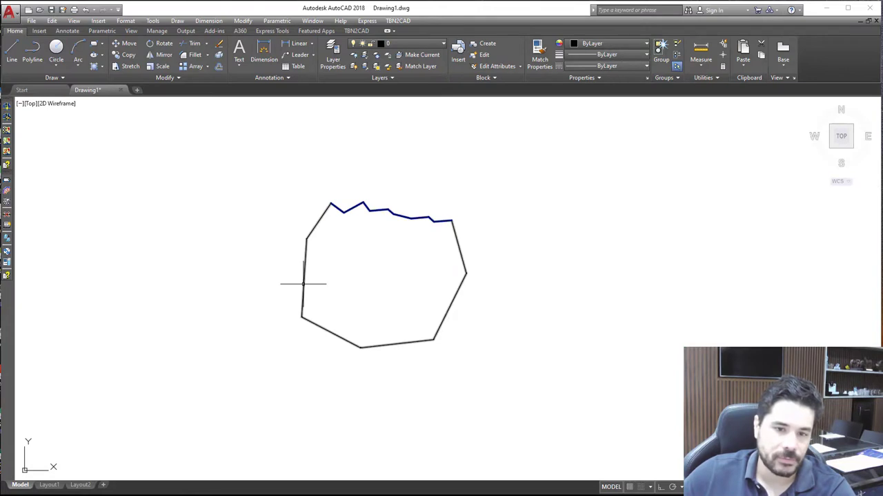
click(33, 51)
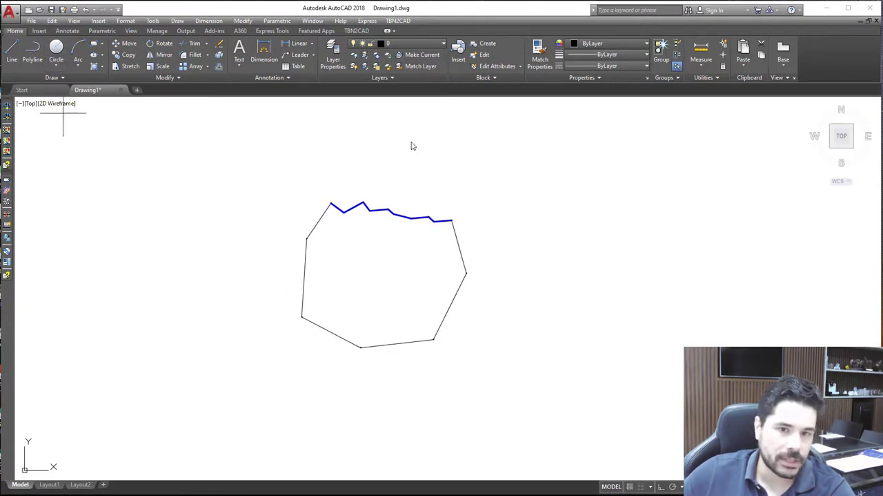
click(398, 176)
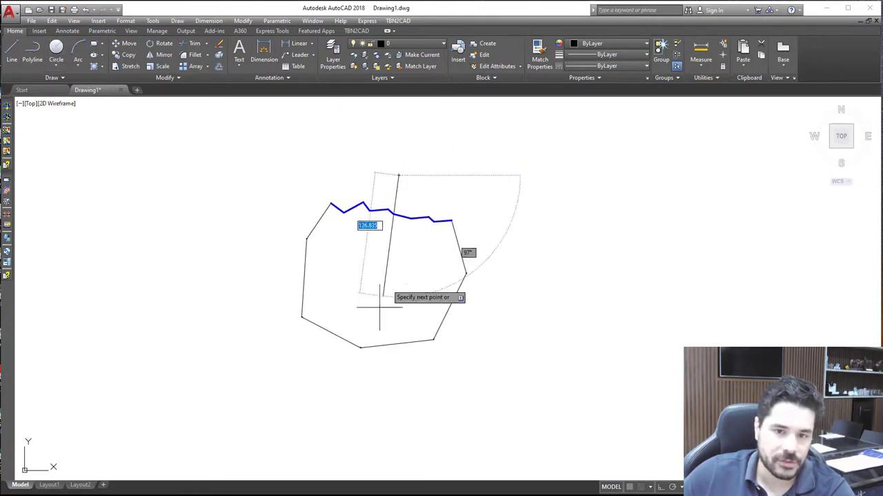
click(330, 370)
key(Return)
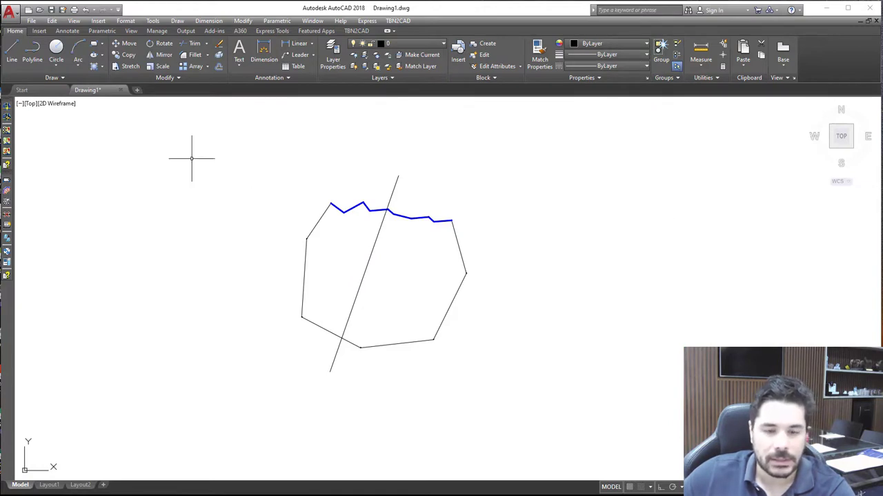
Copy the parcel outline and the slanted dividing line together and paste the copy to the right of the original
click(391, 343)
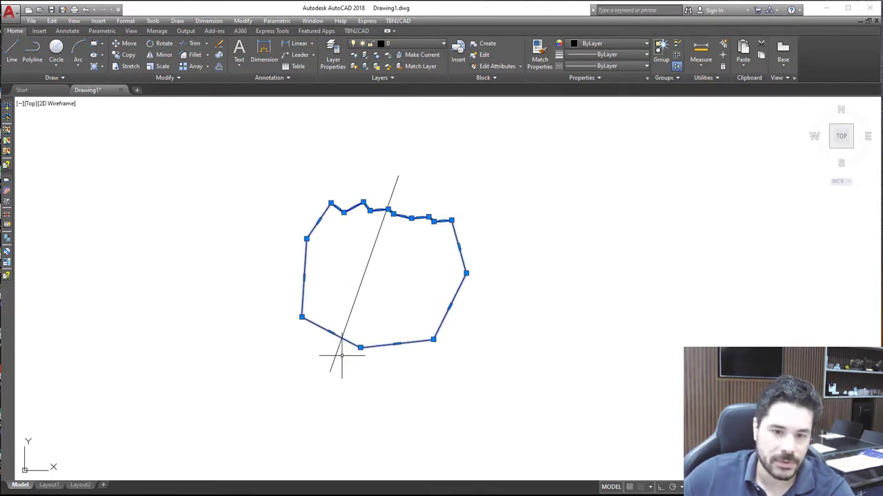
click(335, 358)
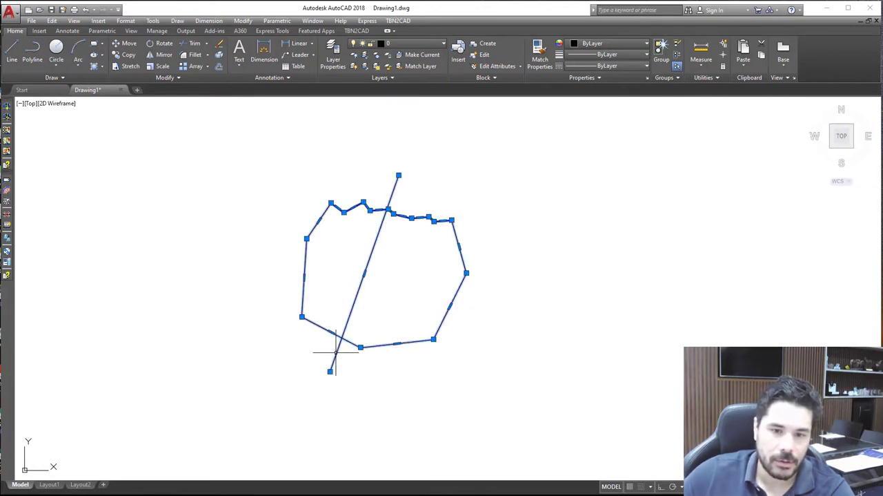
key(ctrl+shift+c)
click(345, 273)
key(ctrl+v)
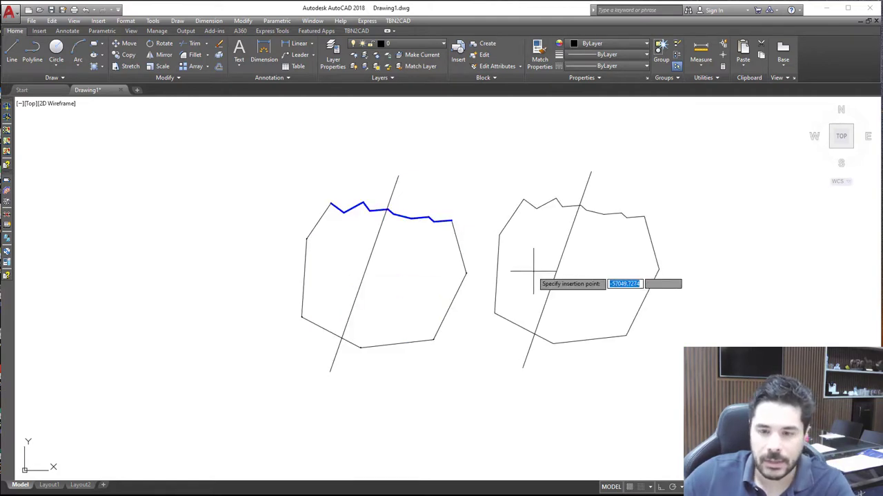
click(643, 288)
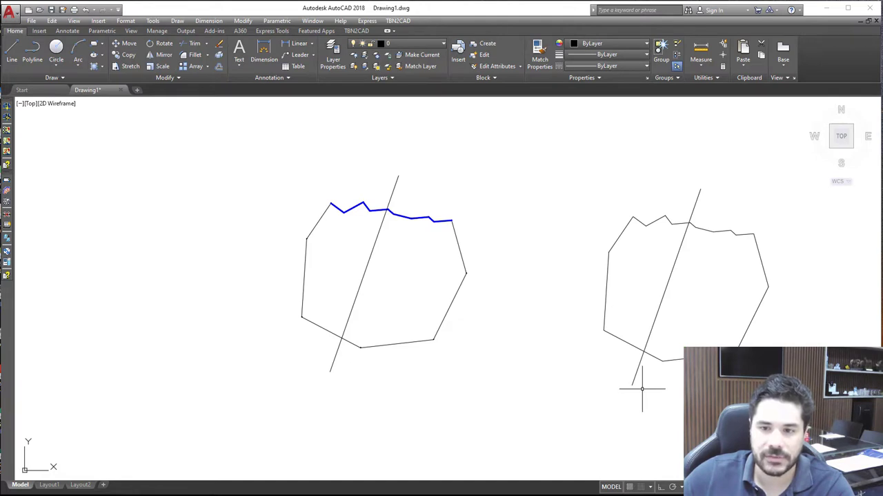
Enable Intersection object snap and use Break at Point on the copied outline at its upper crossing with the dividing line
click(166, 77)
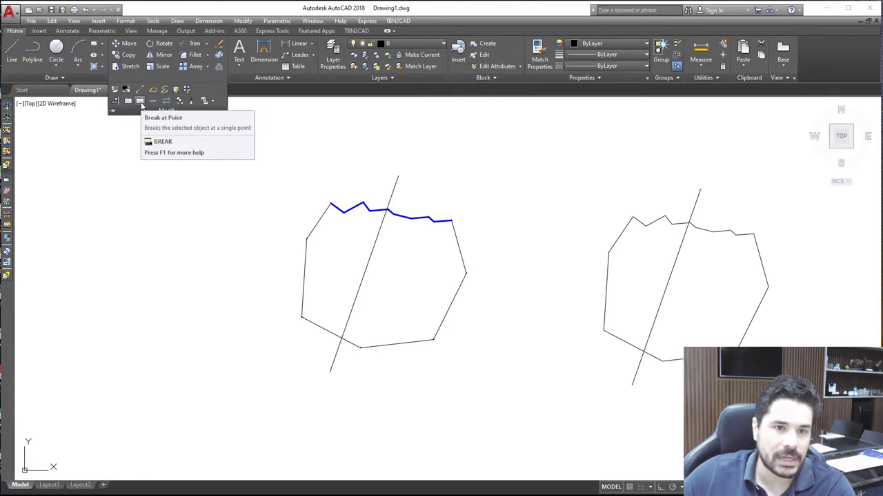
click(141, 102)
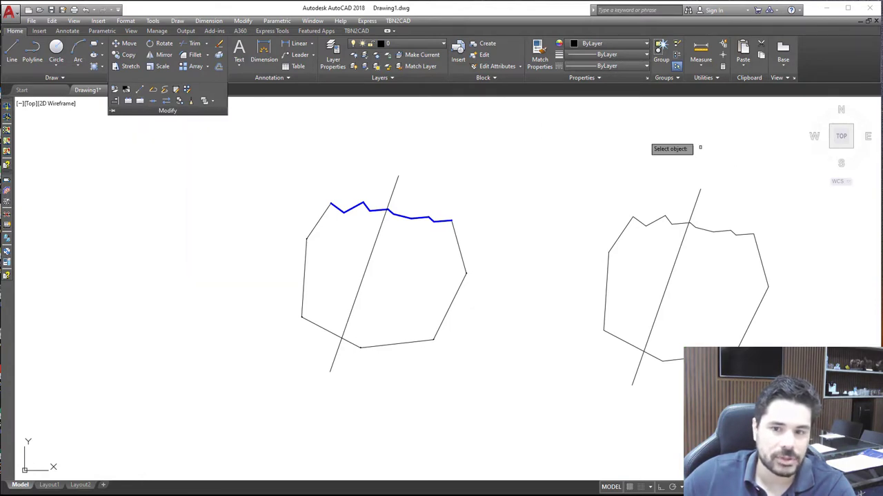
scroll(688, 232, up, 8)
click(657, 157)
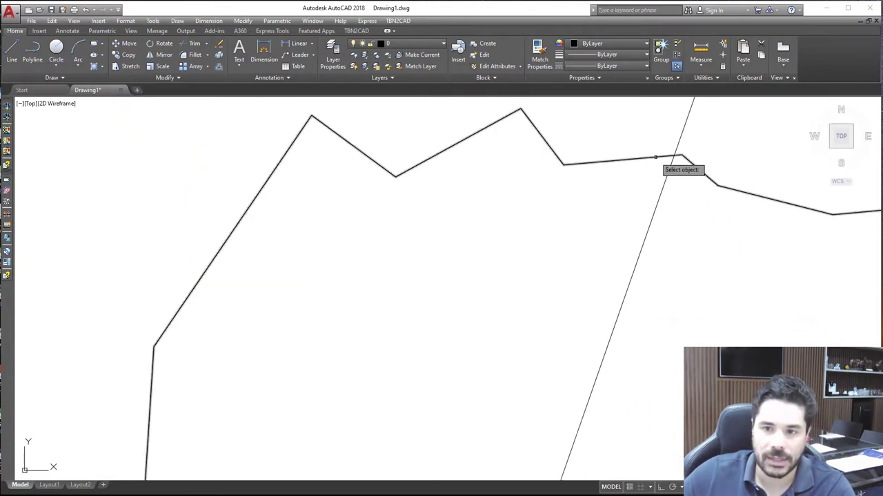
click(675, 156)
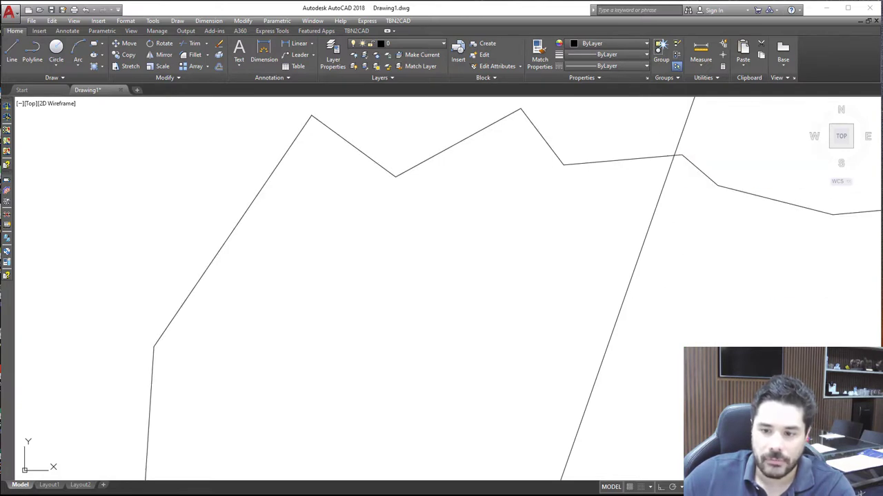
click(734, 487)
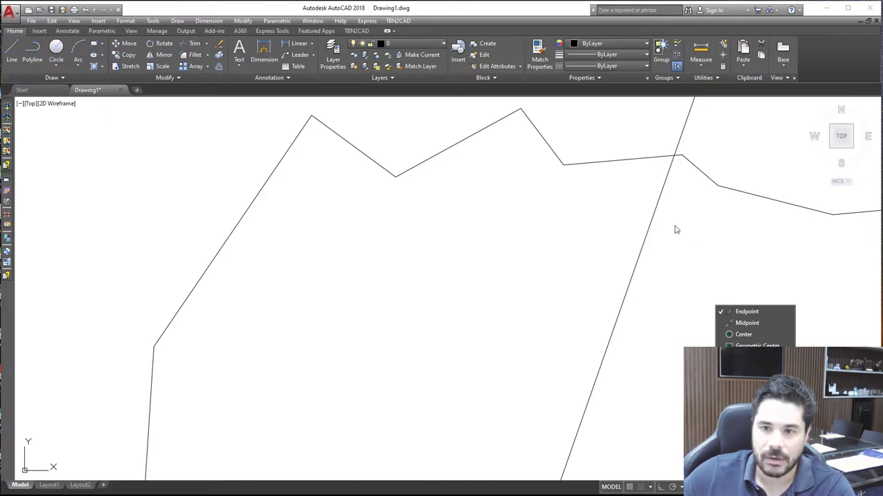
click(650, 183)
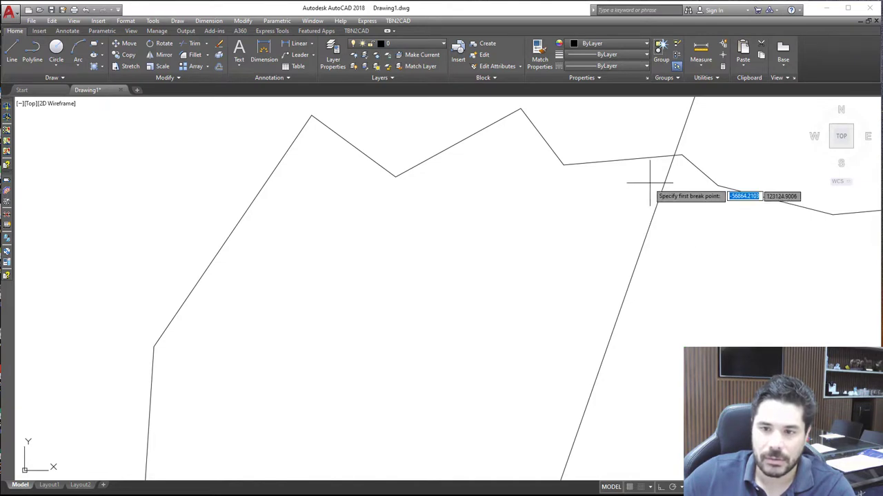
click(675, 154)
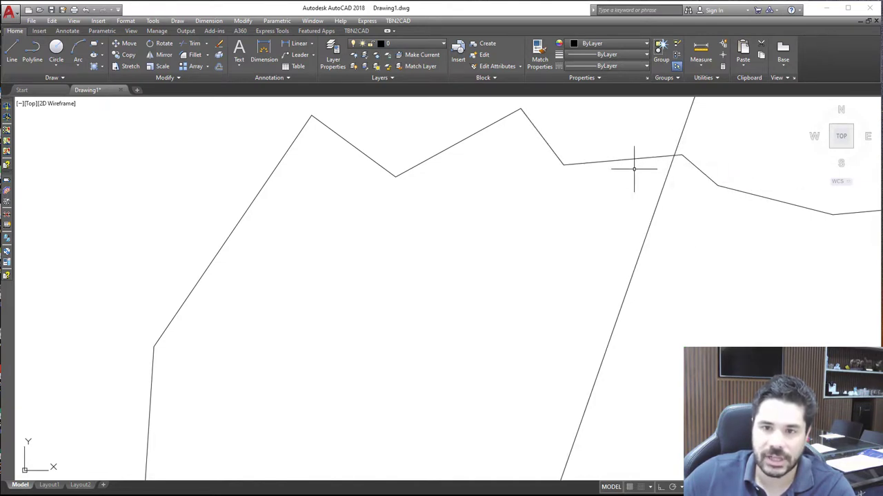
Break the copied outline at a single point where the dividing line crosses its lower-left side
scroll(621, 170, down, 2)
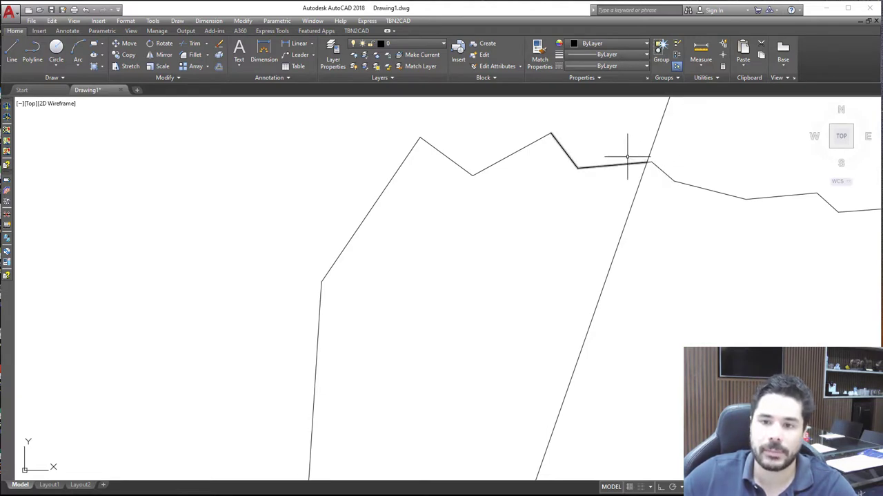
scroll(628, 157, down, 5)
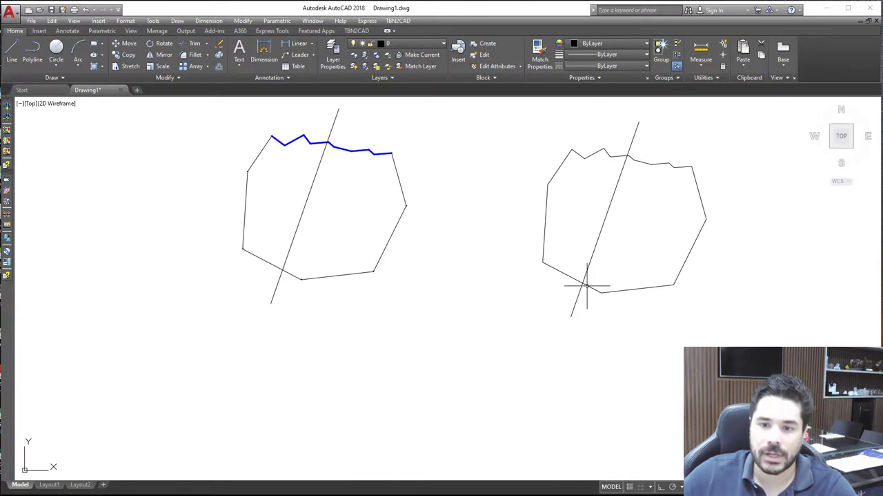
click(163, 78)
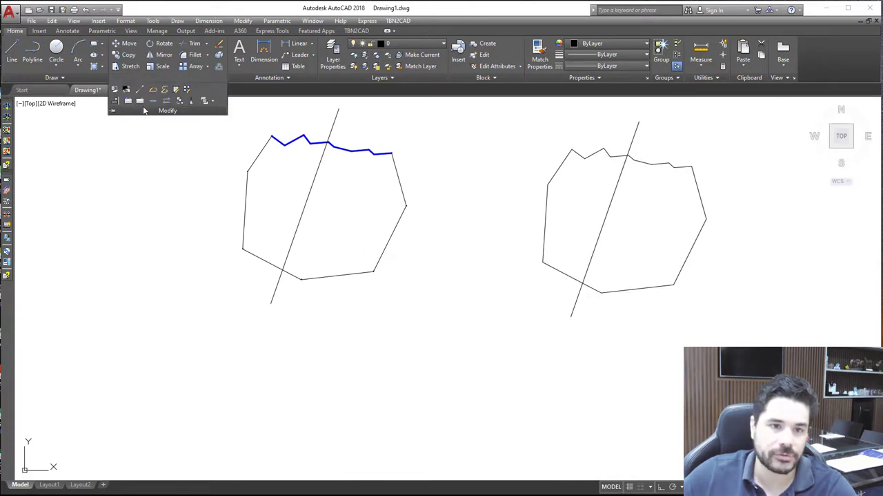
scroll(601, 304, up, 6)
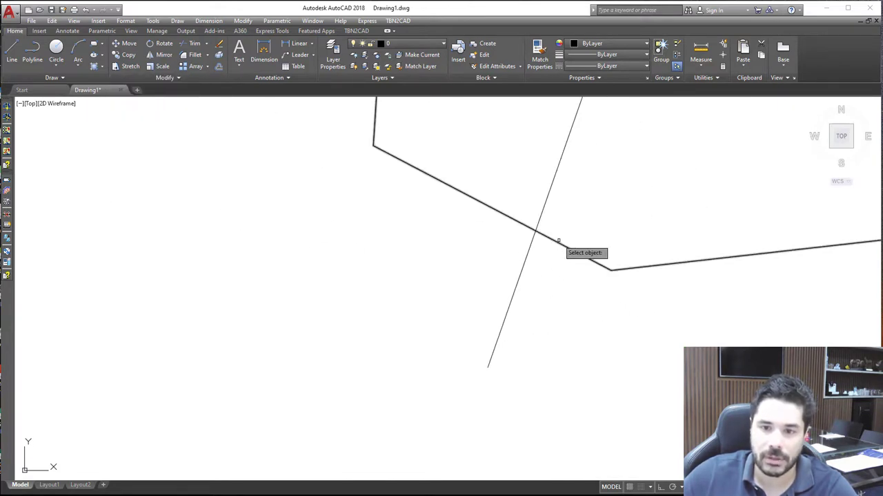
click(559, 242)
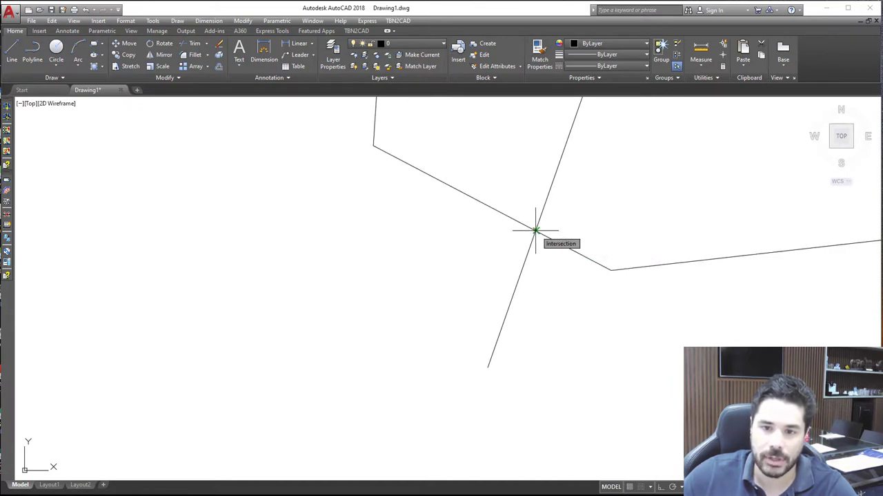
click(535, 229)
Delete the slanted dividing line from the copied parcel
scroll(511, 299, down, 8)
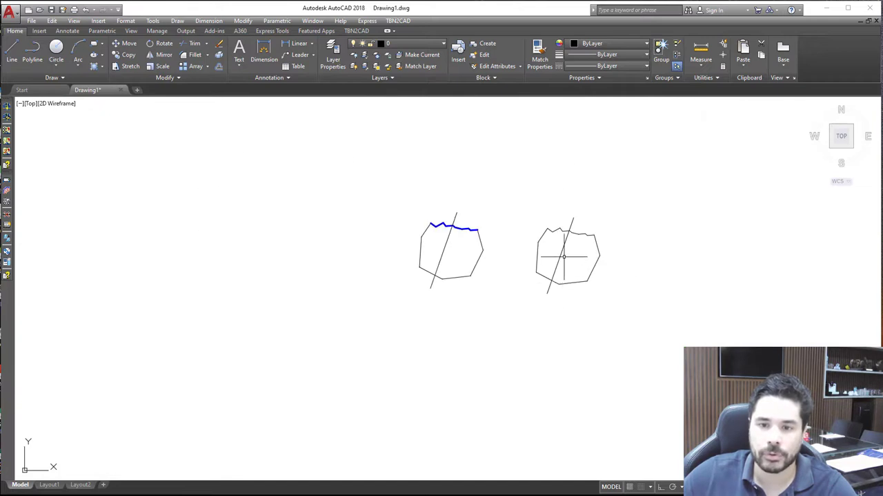
scroll(564, 256, up, 6)
click(529, 233)
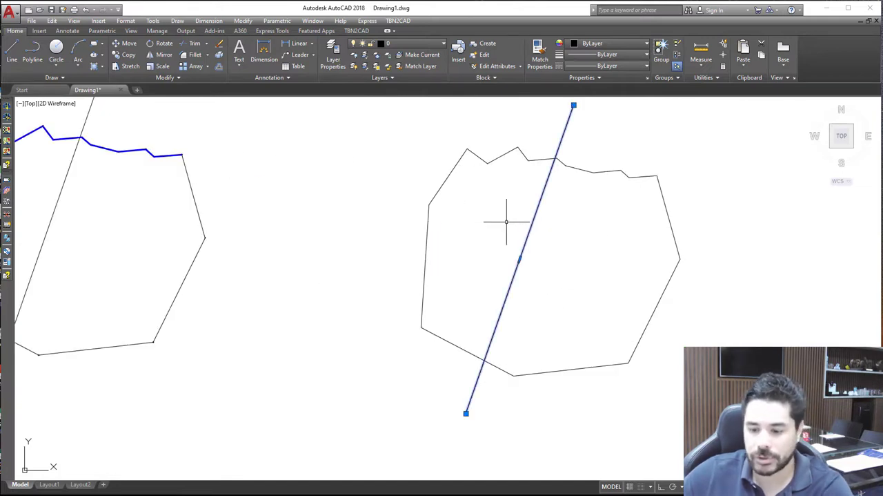
key(Delete)
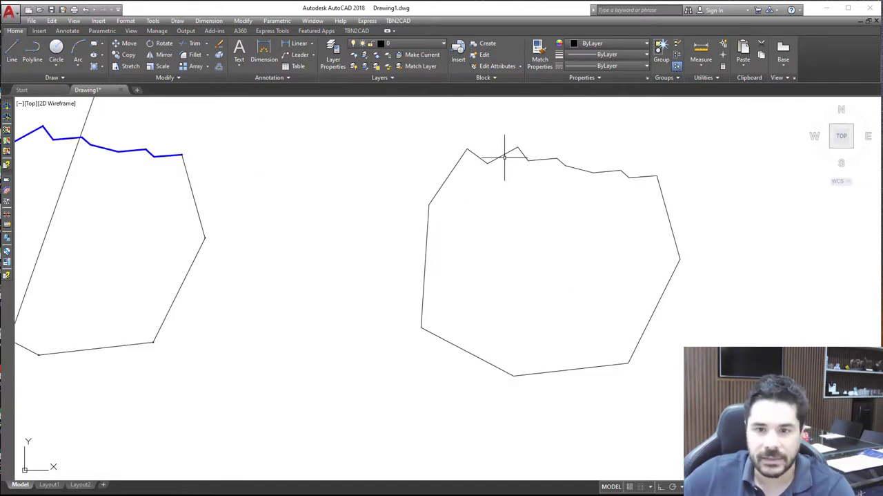
click(504, 154)
mouse_move(502, 153)
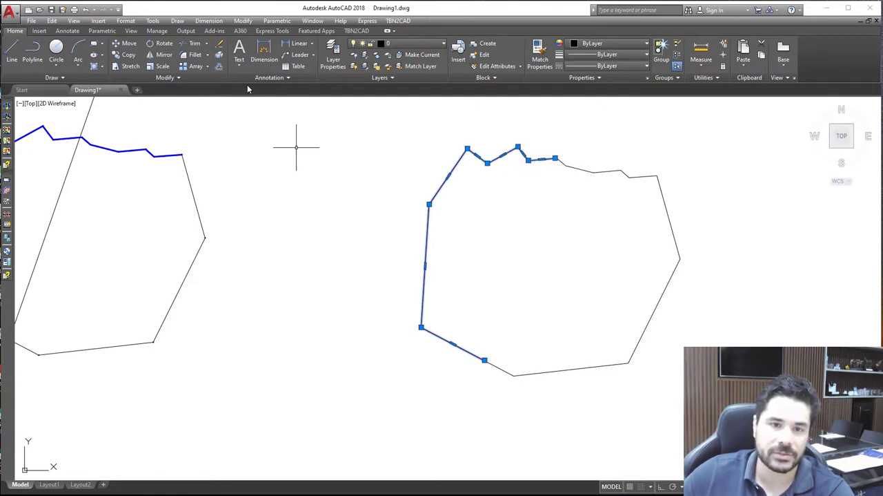
click(181, 78)
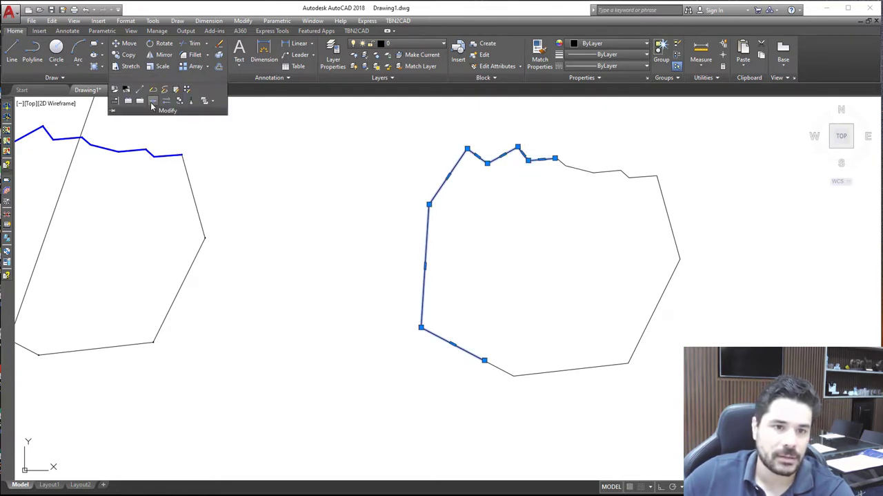
click(153, 102)
click(495, 158)
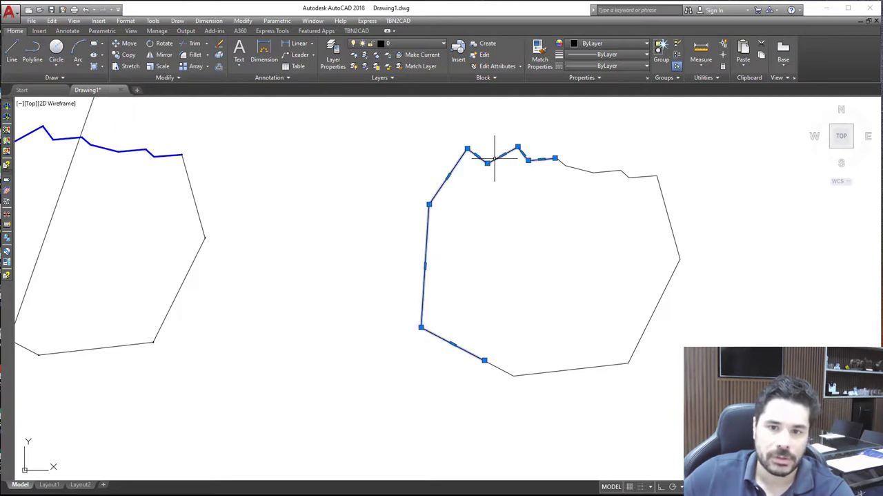
key(Escape)
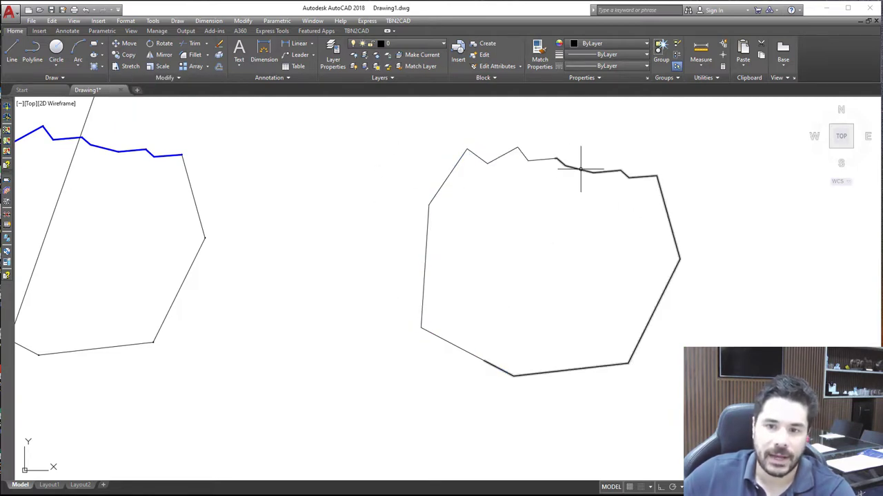
click(588, 170)
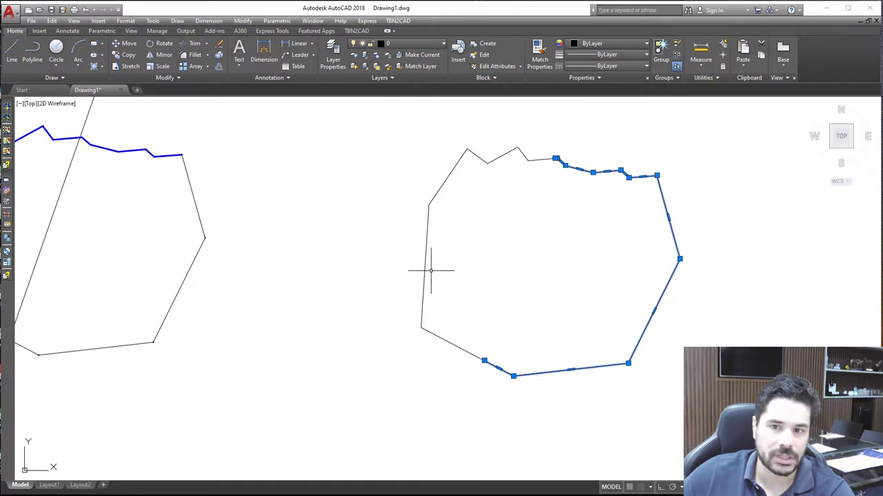
key(Escape)
Set the Closed property of the copied parcel's left piece to Yes and deselect it
click(511, 151)
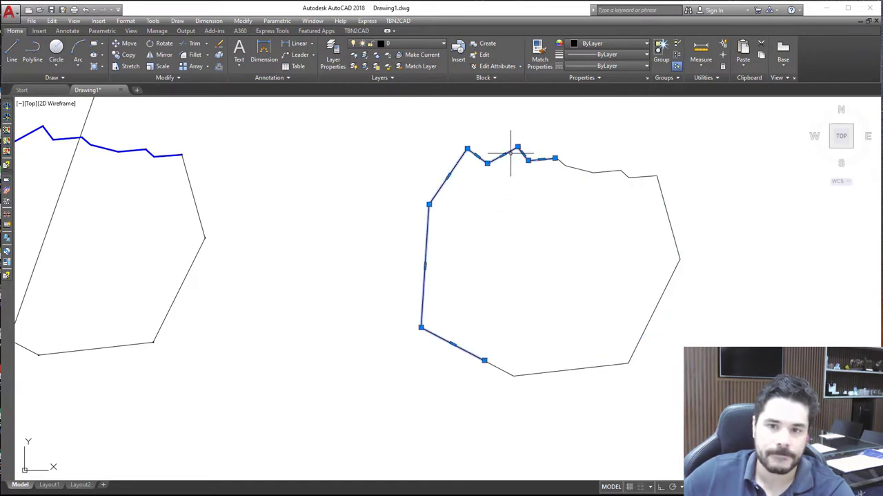
right_click(494, 130)
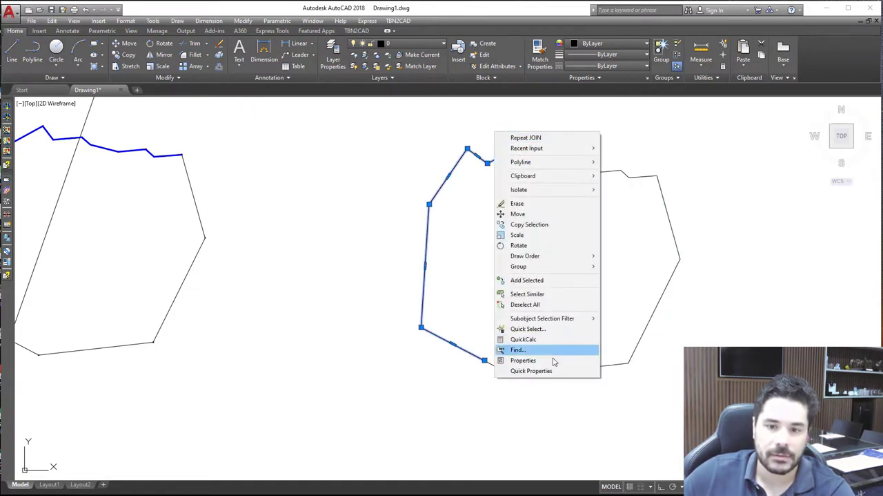
click(553, 361)
click(90, 258)
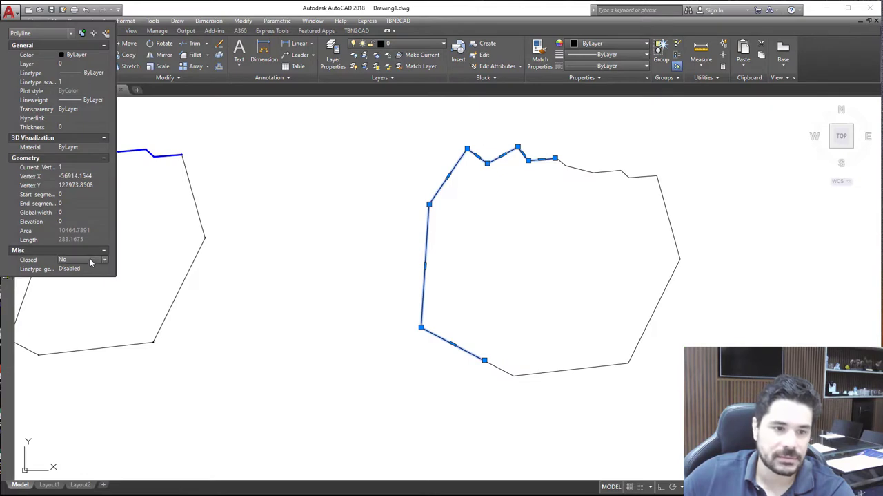
click(83, 265)
key(Escape)
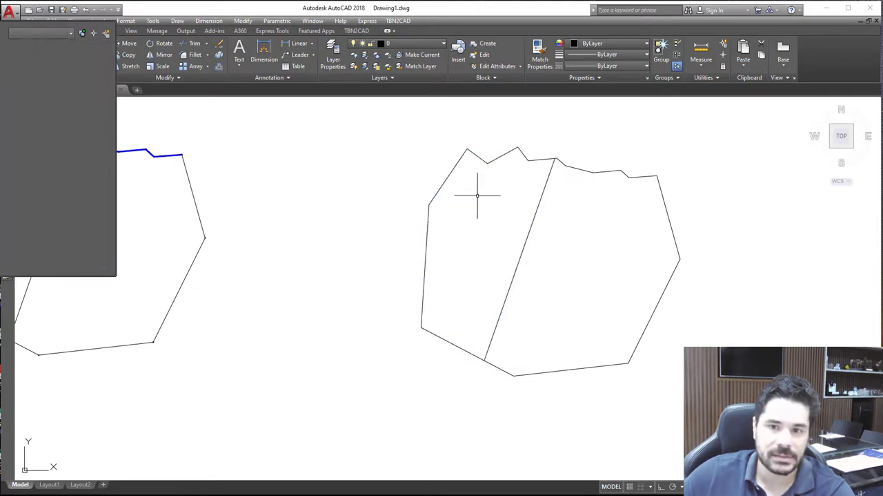
Set the Closed property of the copied parcel's right piece to Yes and deselect it
click(580, 169)
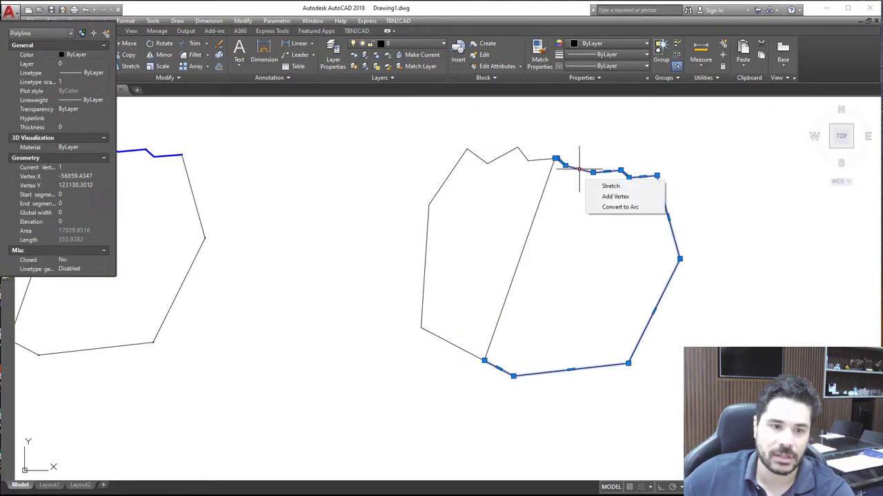
click(73, 260)
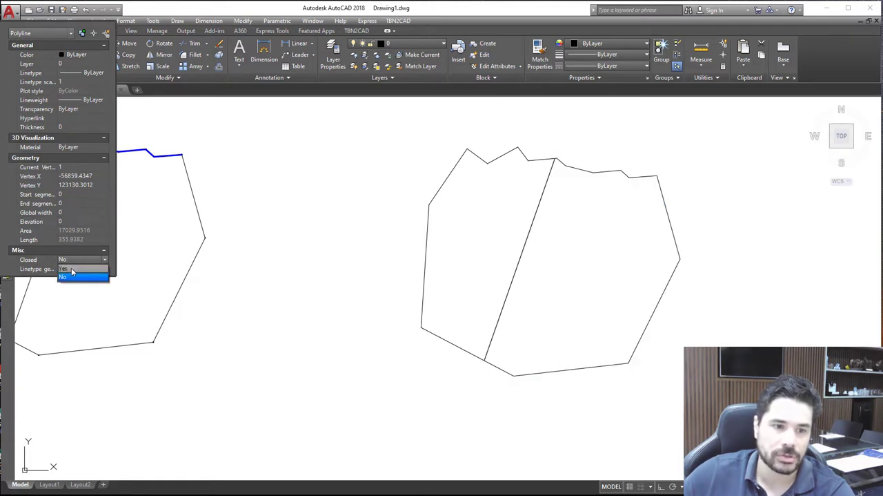
click(75, 273)
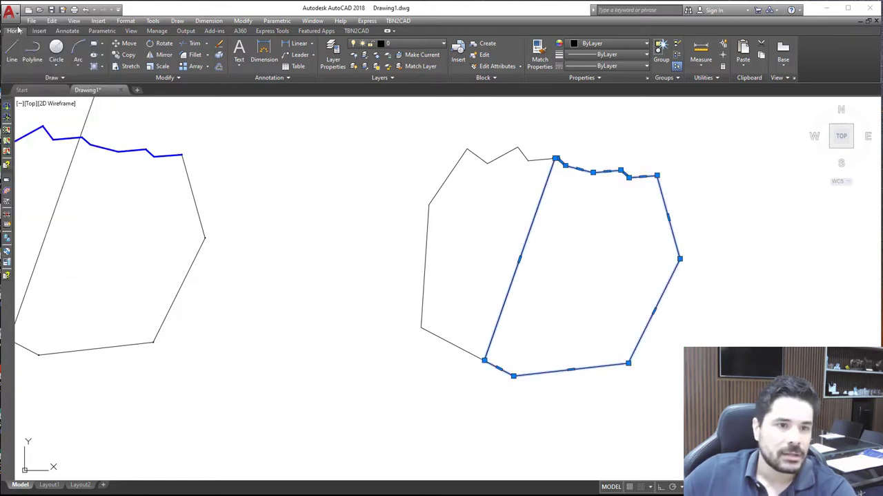
key(Escape)
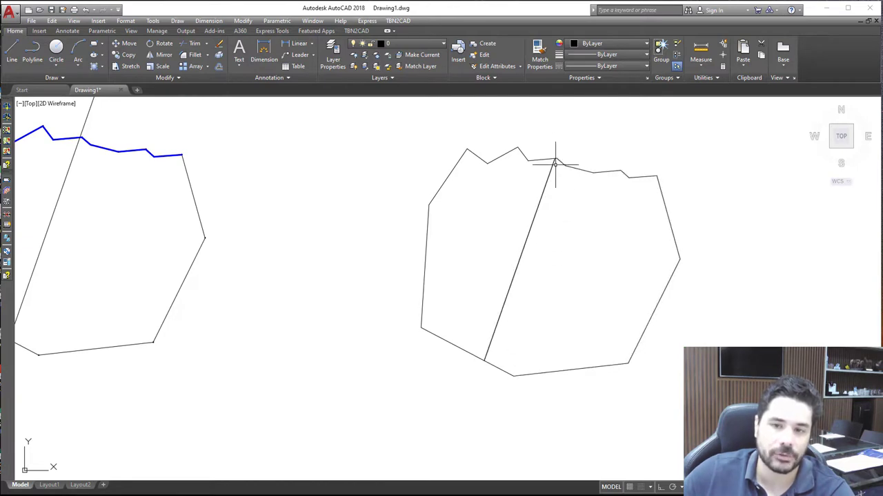
Set the colour of both closed pieces of the copied parcel to Green and deselect them
scroll(589, 180, down, 2)
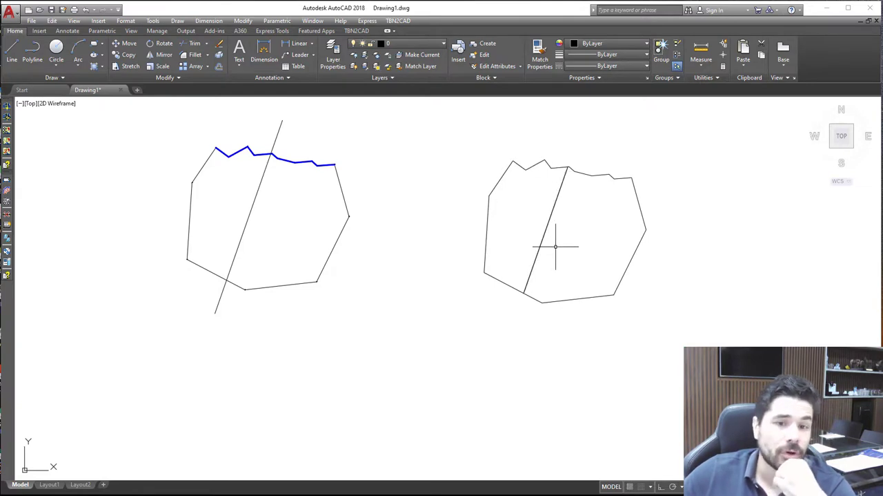
click(549, 214)
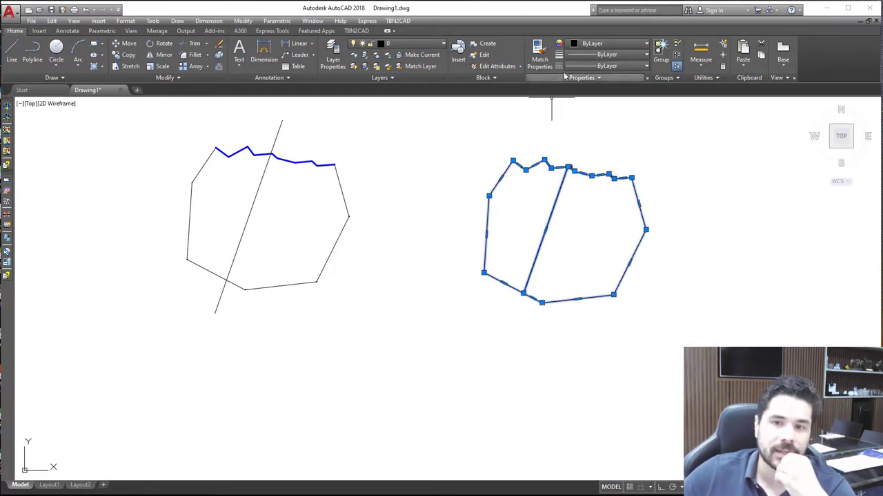
click(602, 46)
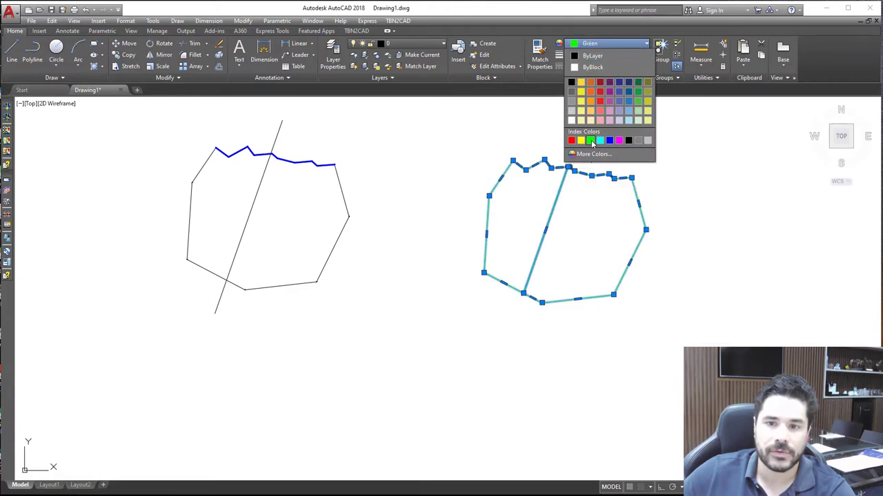
click(592, 140)
key(Escape)
Move the two green pieces from their lower-left corner onto the matching corner of the original blue-edged parcel
click(546, 165)
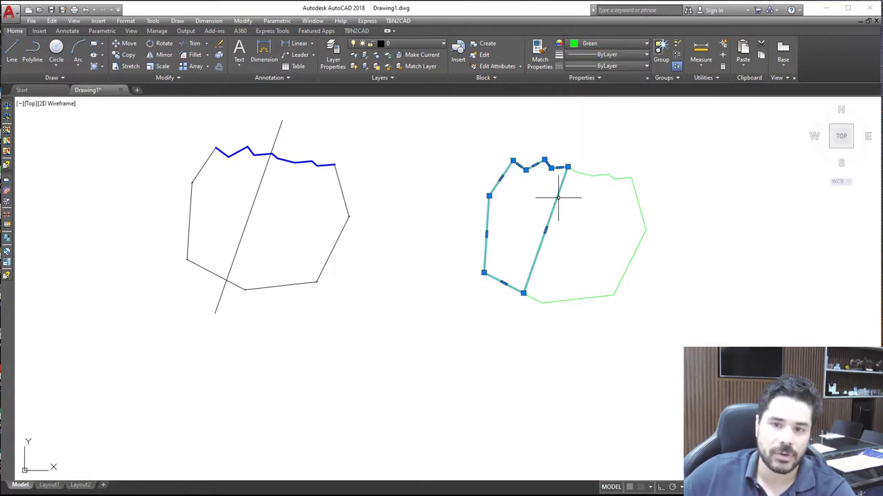
click(588, 174)
right_click(547, 137)
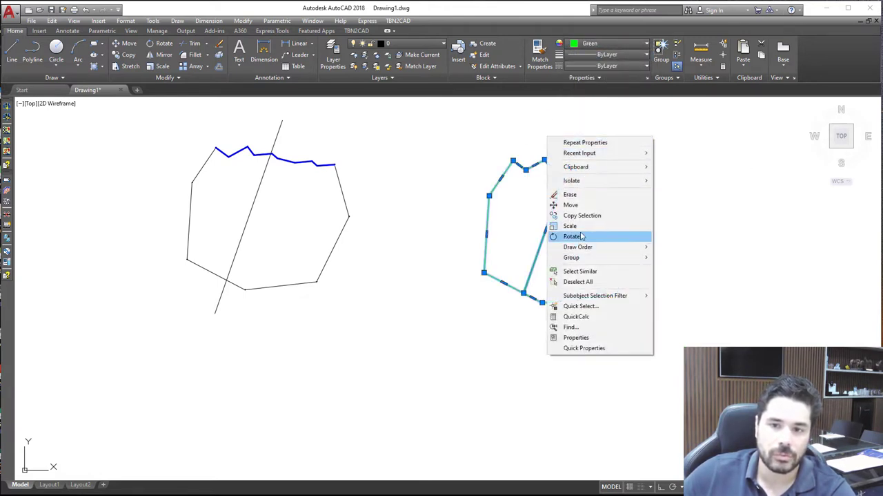
click(570, 202)
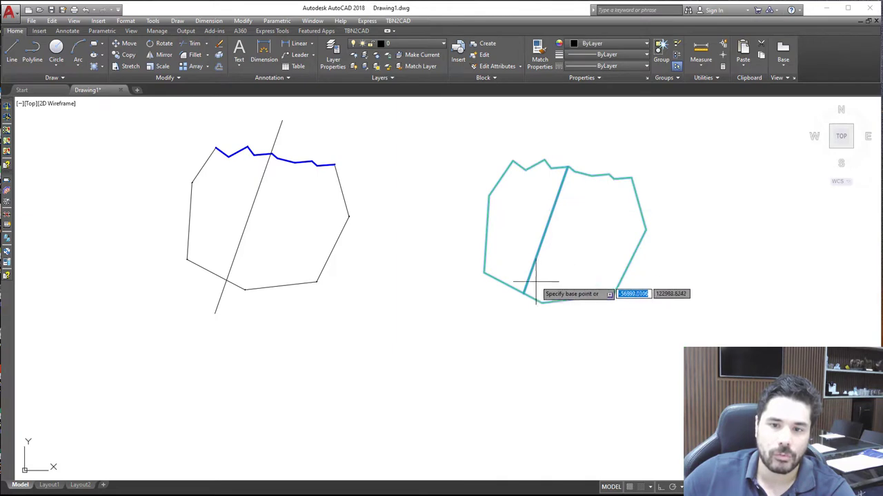
click(484, 272)
click(188, 259)
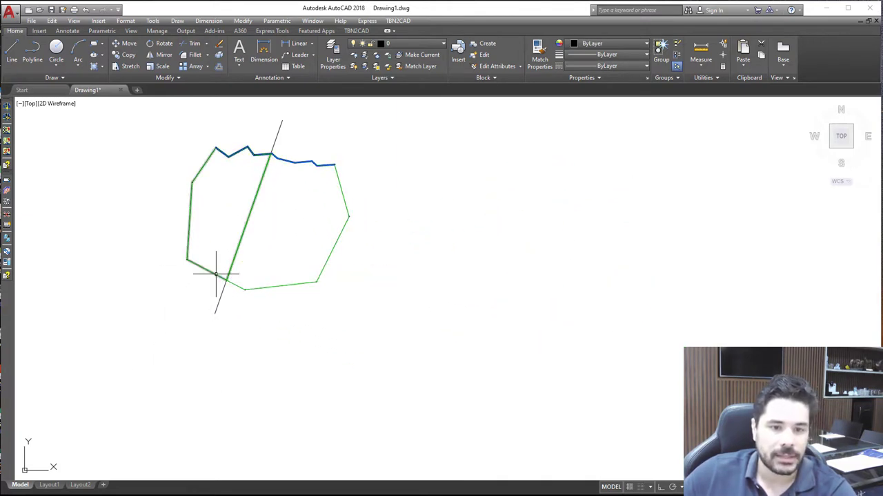
Send the two green pieces to the back of the draw order, behind the original parcel outline
click(221, 298)
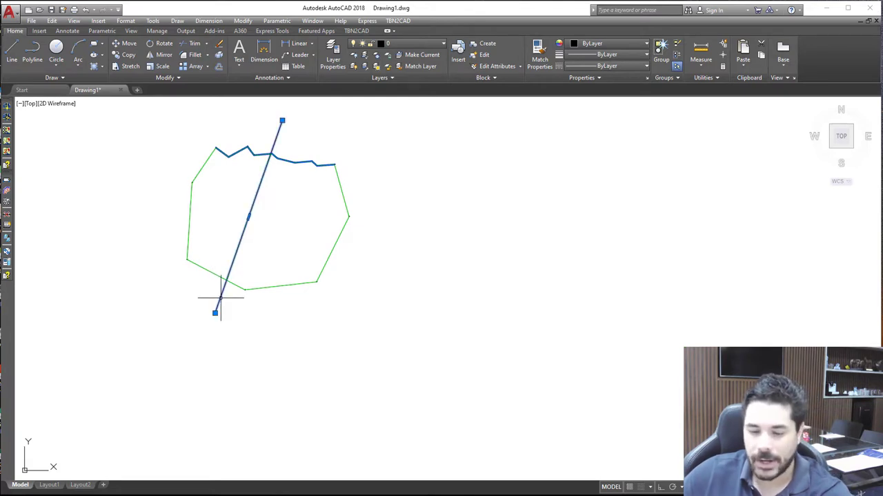
key(Escape)
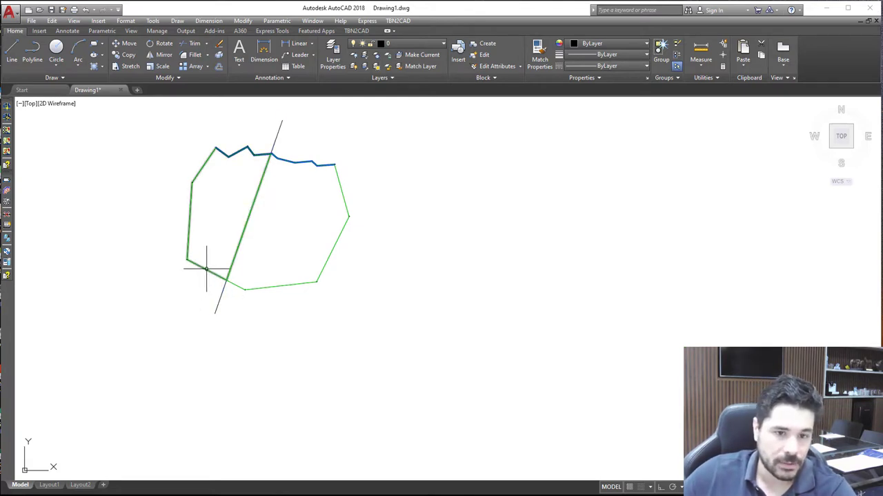
click(206, 268)
click(267, 285)
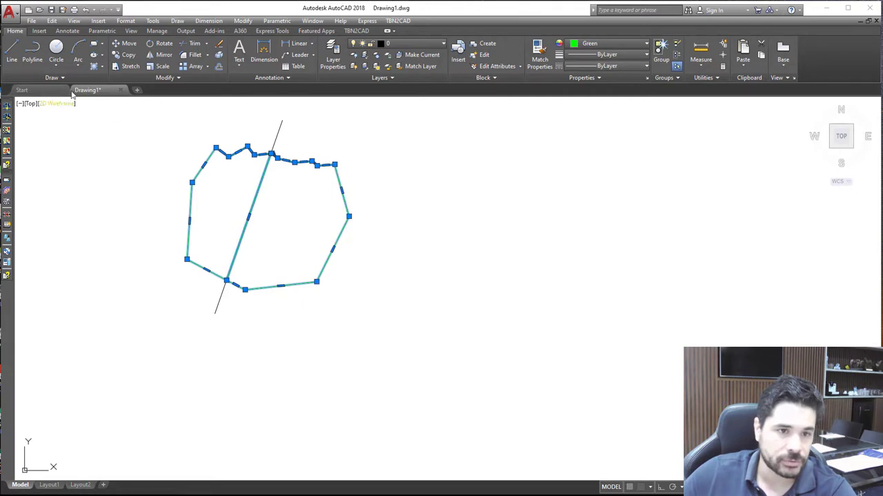
click(54, 78)
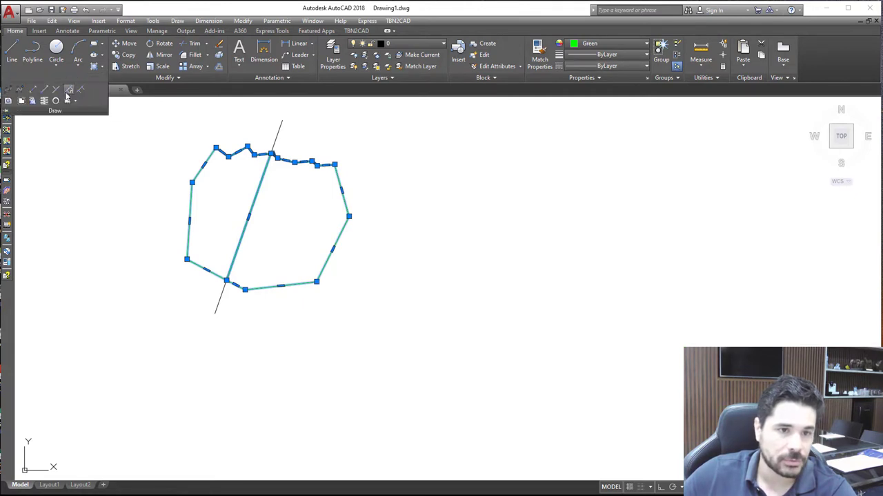
click(192, 80)
click(214, 102)
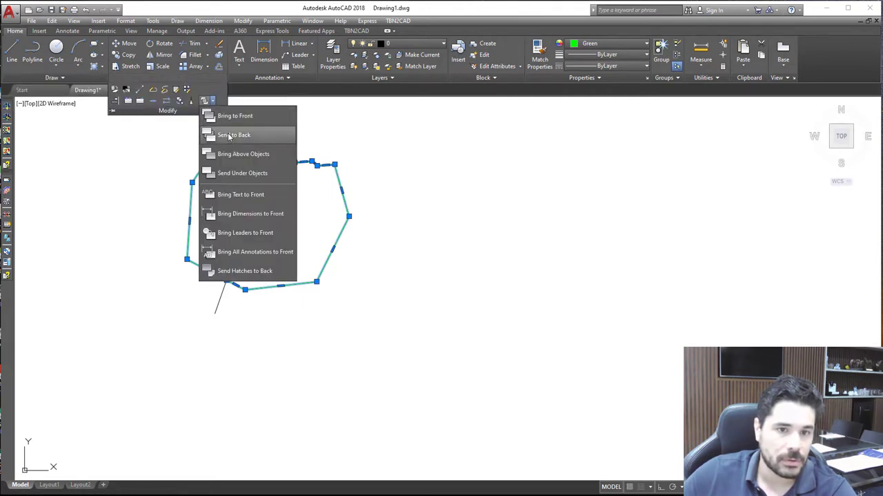
click(221, 131)
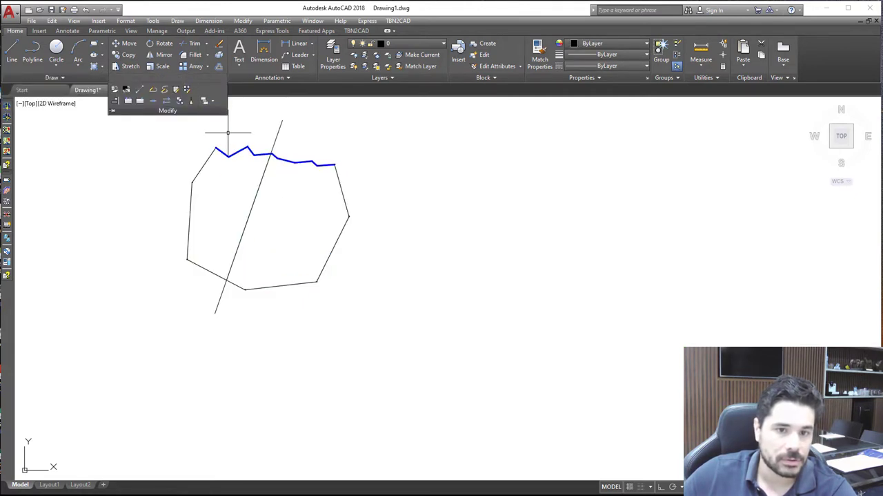
Paste a copy of the original parcel outline and its slanted dividing line beside the original
click(189, 221)
click(216, 295)
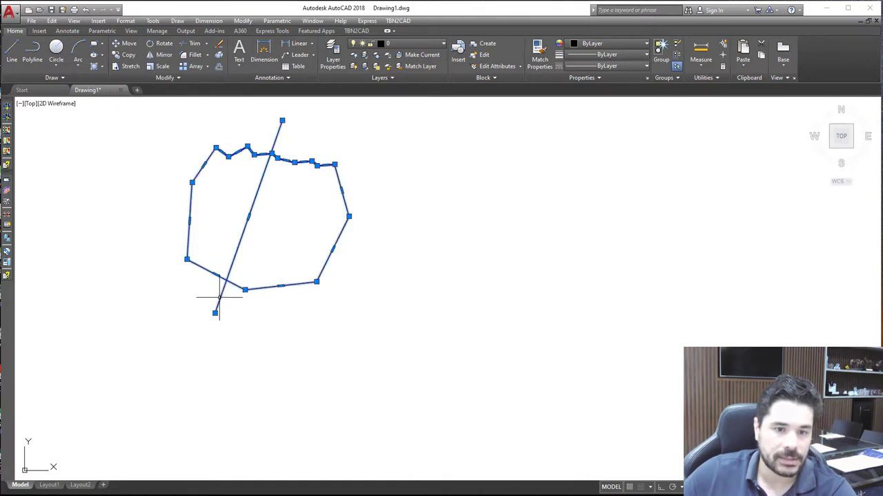
key(ctrl+shift+c)
click(227, 221)
key(ctrl+v)
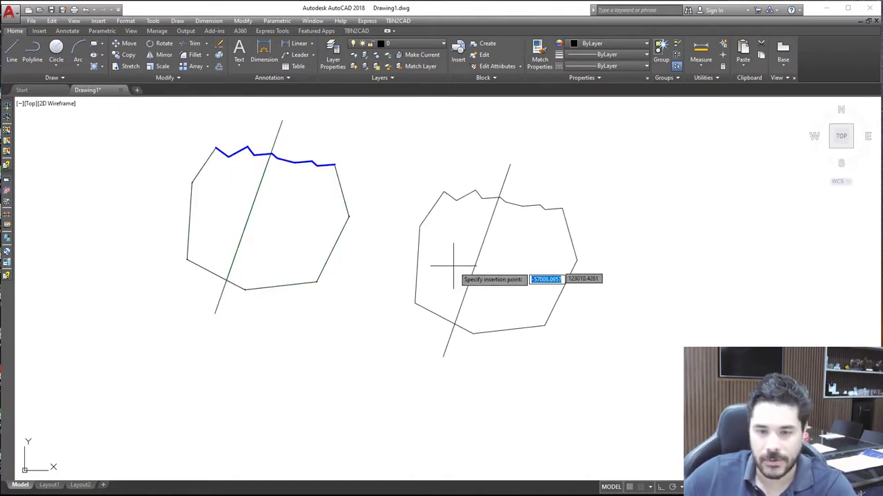
click(590, 238)
Hatch the area left of the dividing line in the copied parcel with the ANGLE pattern
click(178, 20)
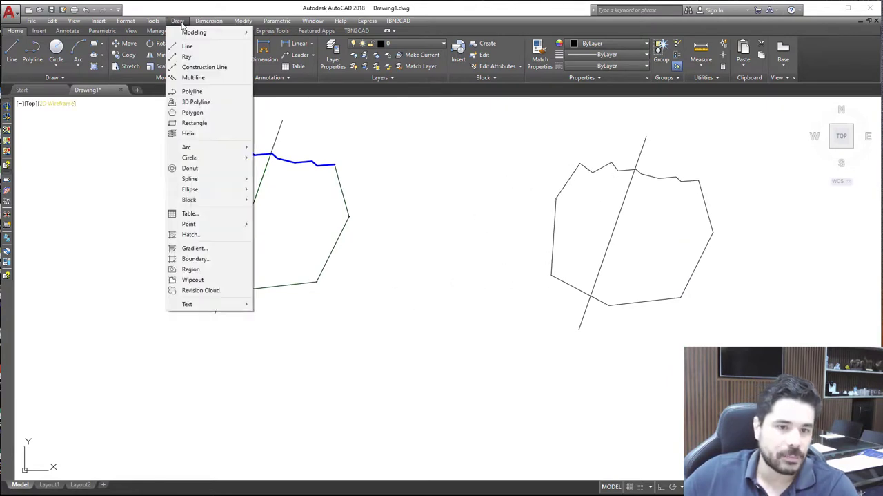
click(191, 234)
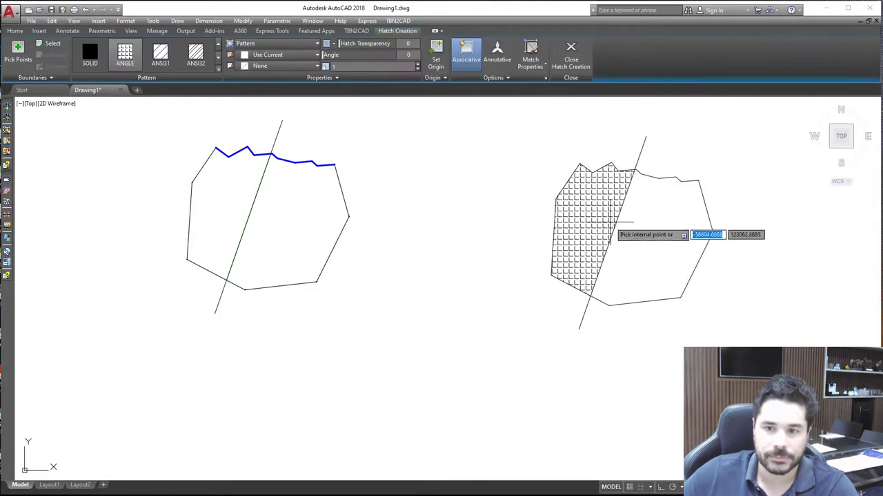
click(576, 239)
key(Return)
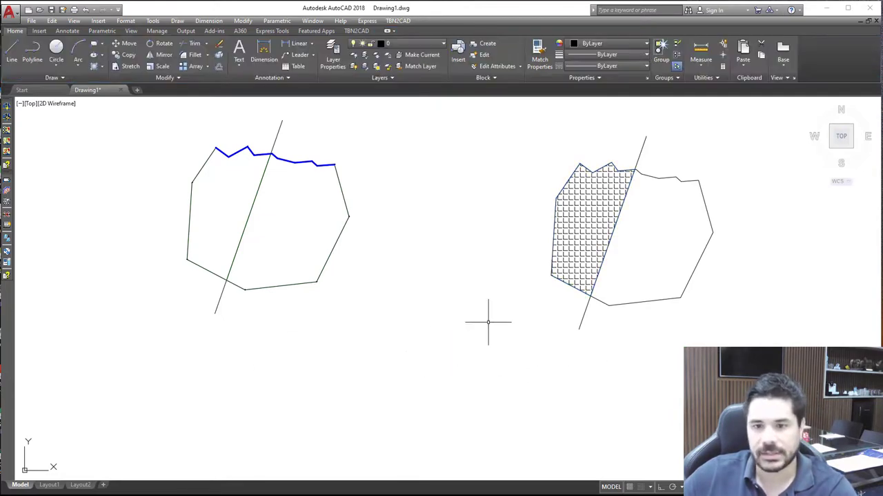
Generate a boundary from the copied parcel's hatch and delete the hatch
click(579, 241)
right_click(581, 209)
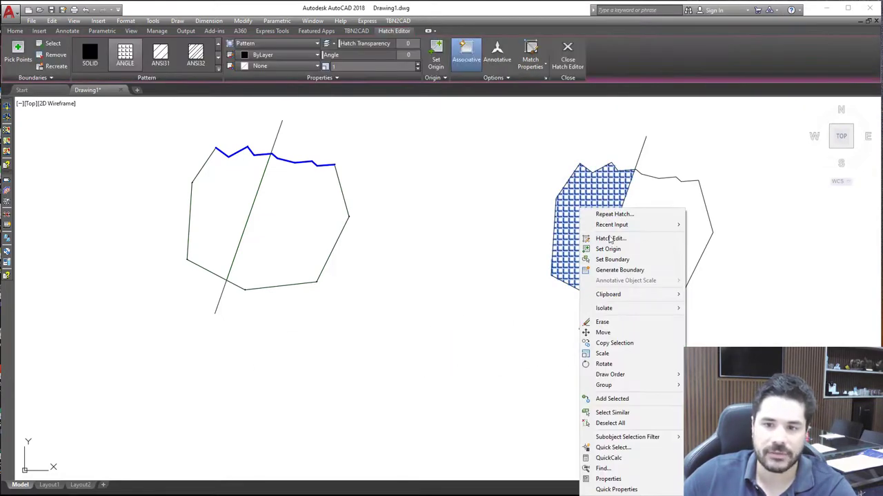
click(620, 269)
key(Escape)
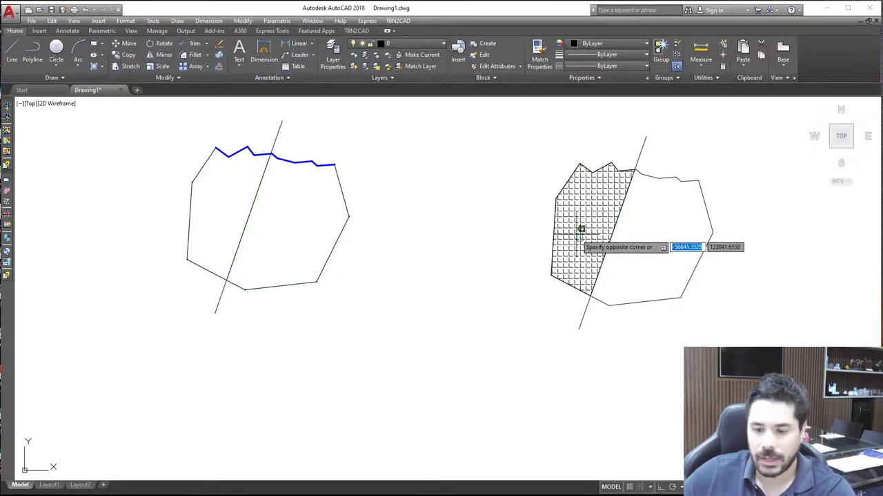
click(583, 233)
key(Delete)
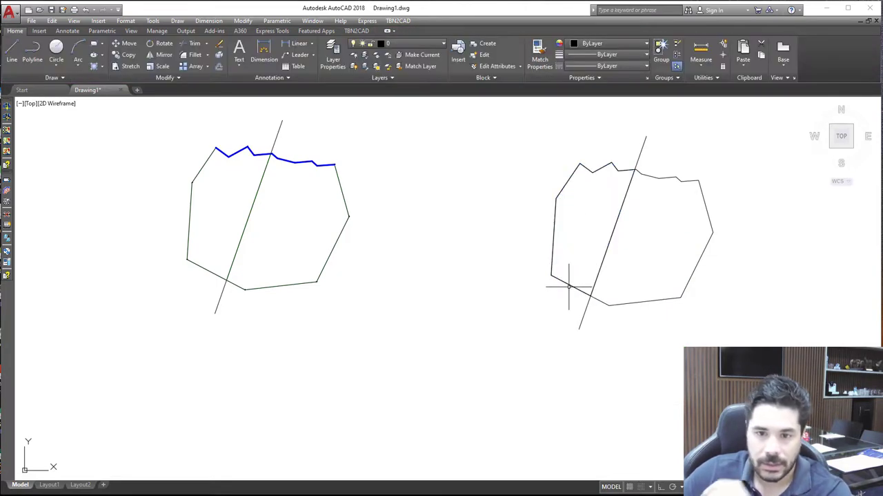
Check the generated boundary's properties and its vertices where it meets the dividing line, and deselect it
right_click(572, 284)
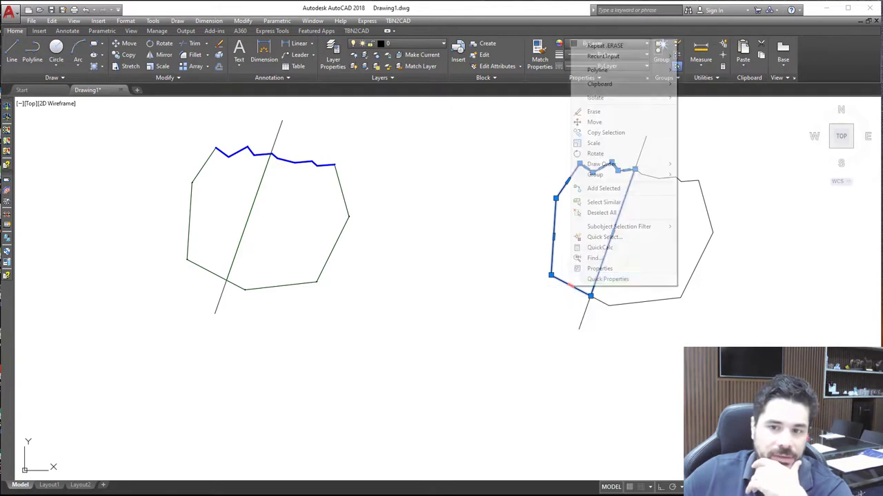
click(602, 269)
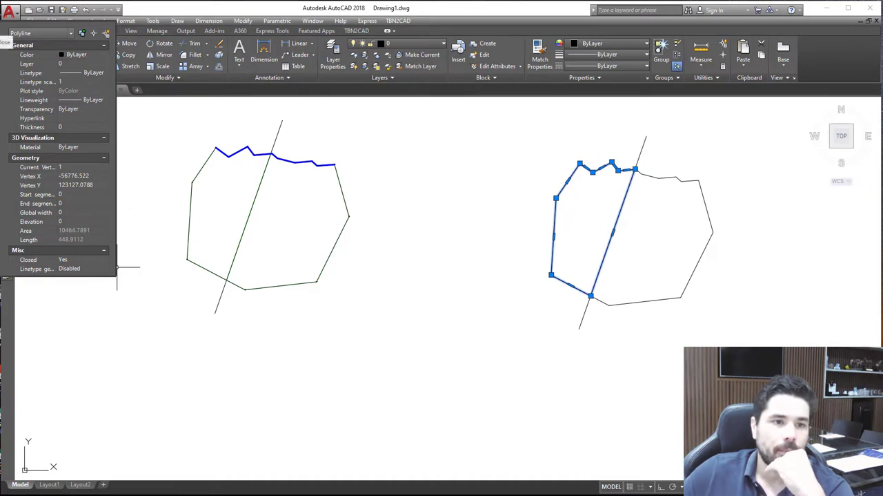
click(4, 27)
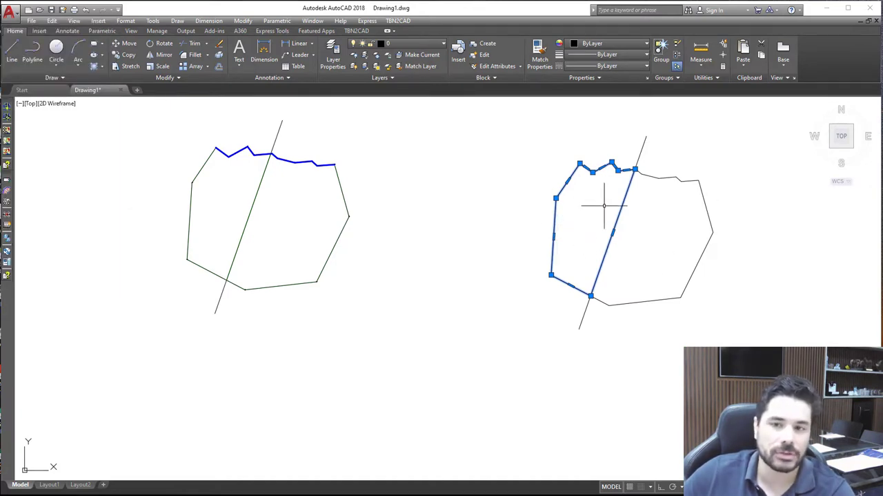
scroll(635, 173, up, 6)
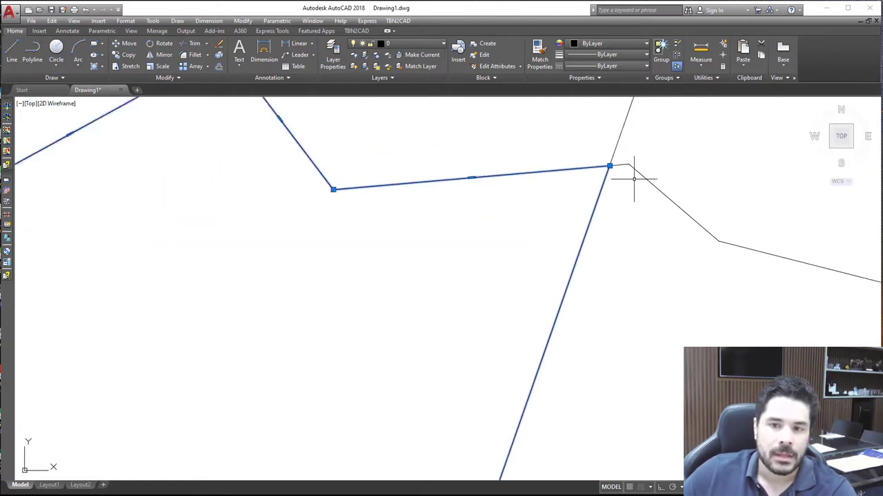
scroll(634, 179, down, 6)
scroll(617, 216, down, 4)
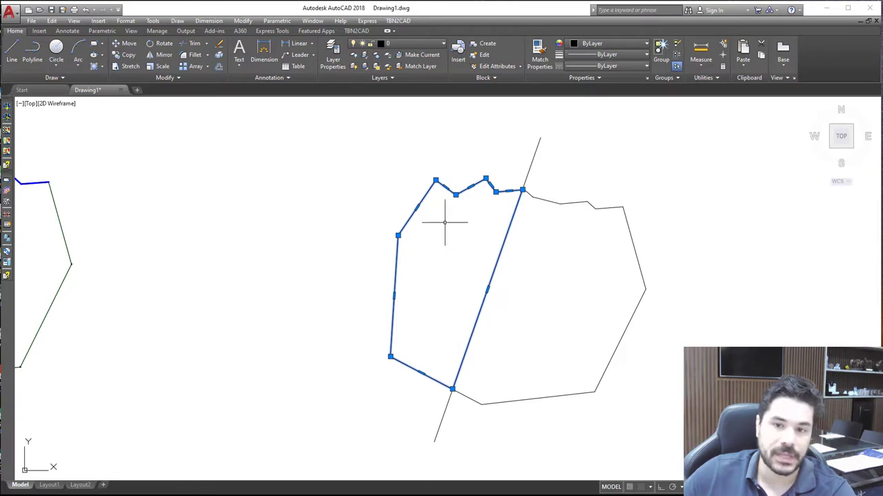
scroll(440, 176, up, 3)
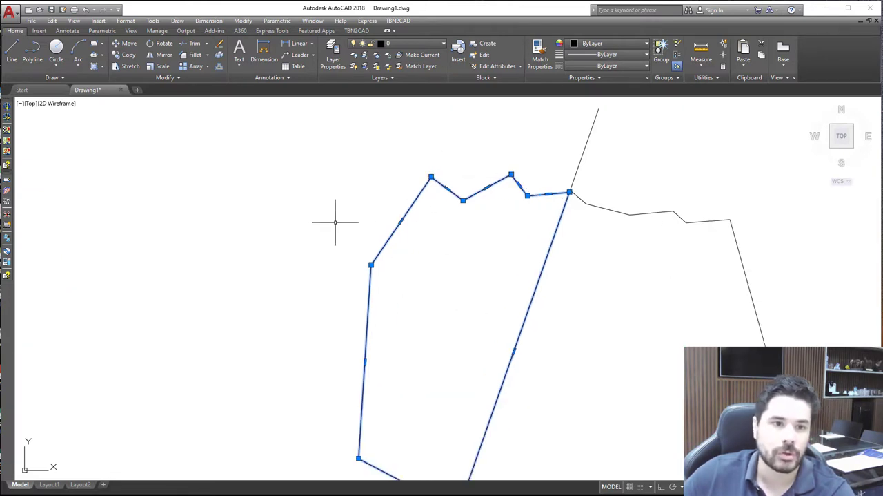
scroll(496, 186, down, 2)
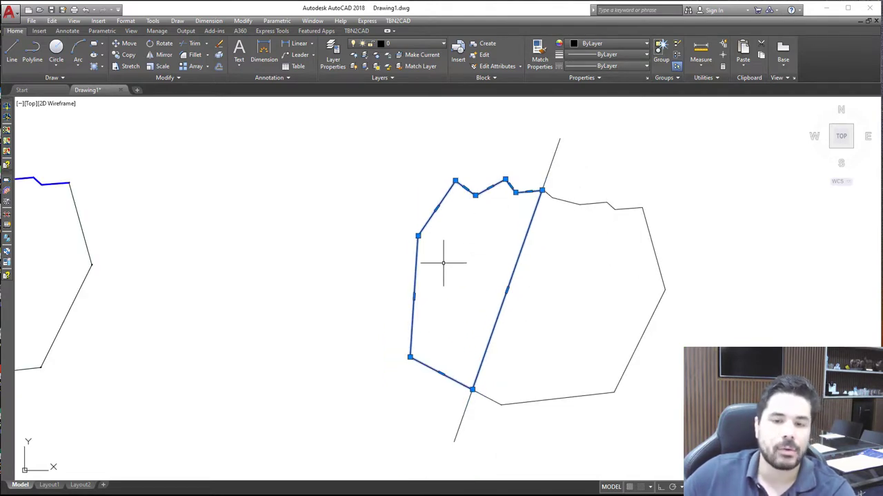
key(Escape)
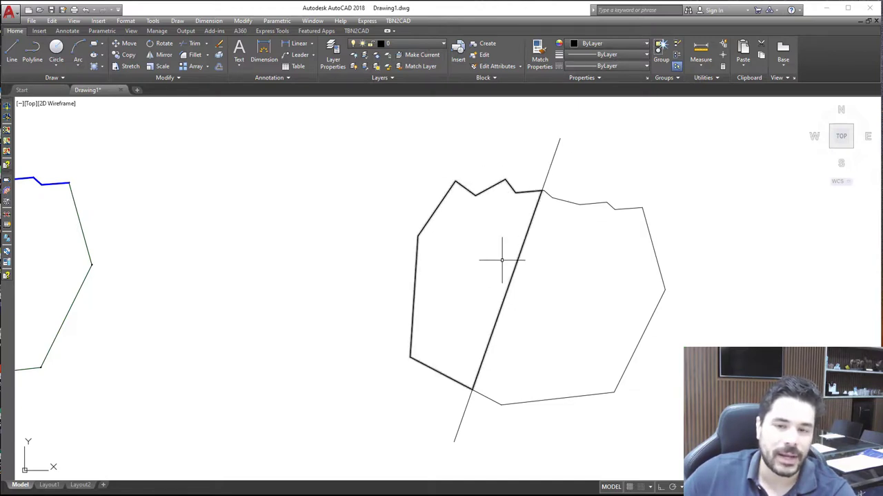
Delete the entire copied parcel, including its outline, dividing line and generated boundary
scroll(490, 233, down, 3)
scroll(490, 234, up, 3)
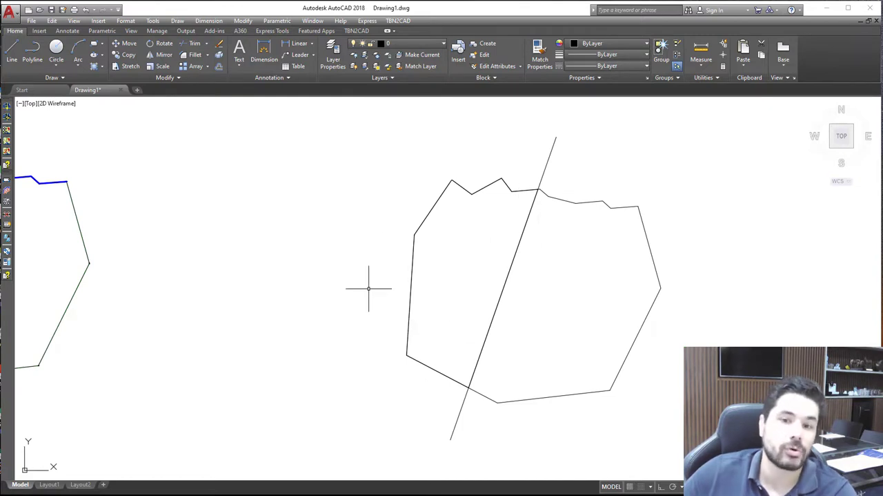
scroll(546, 259, down, 4)
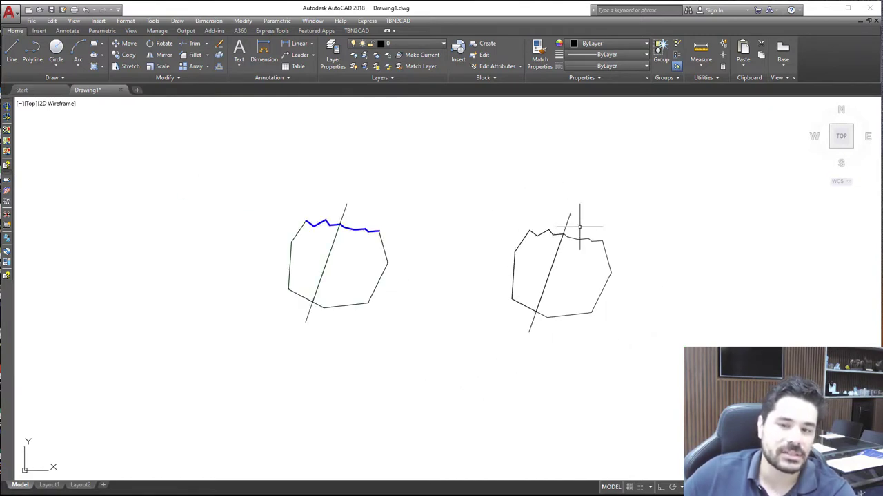
scroll(603, 289, up, 2)
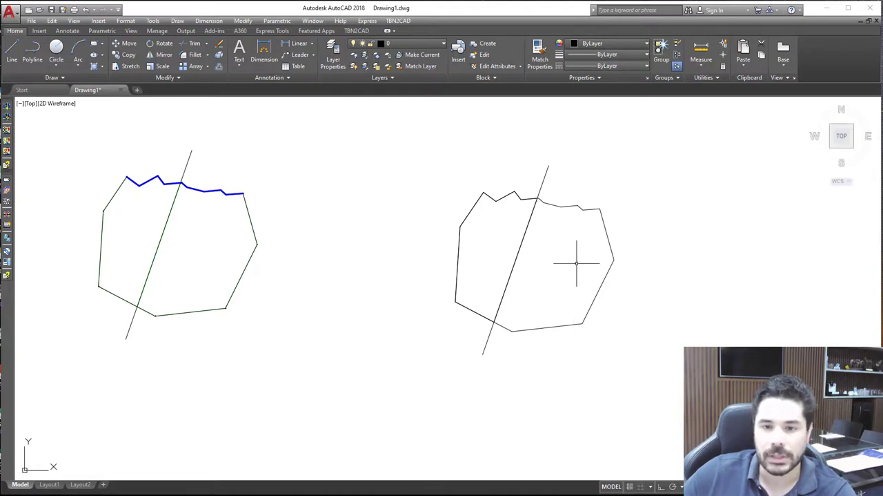
click(649, 333)
click(429, 182)
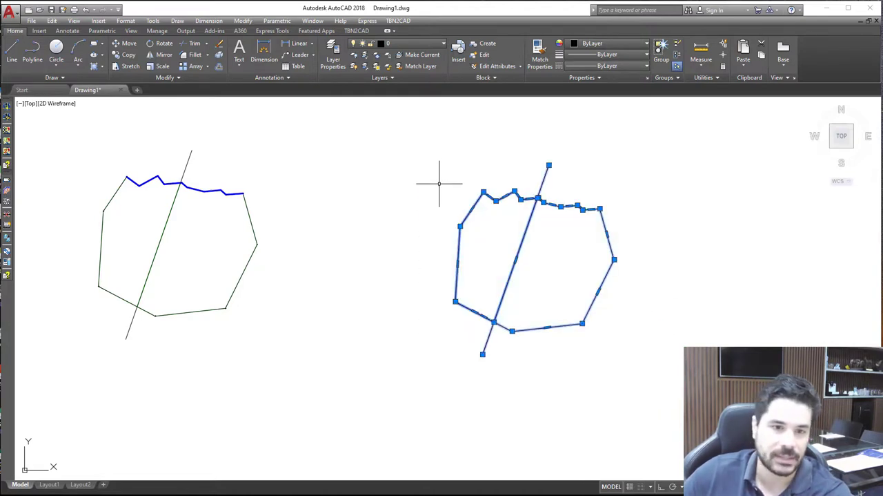
key(Delete)
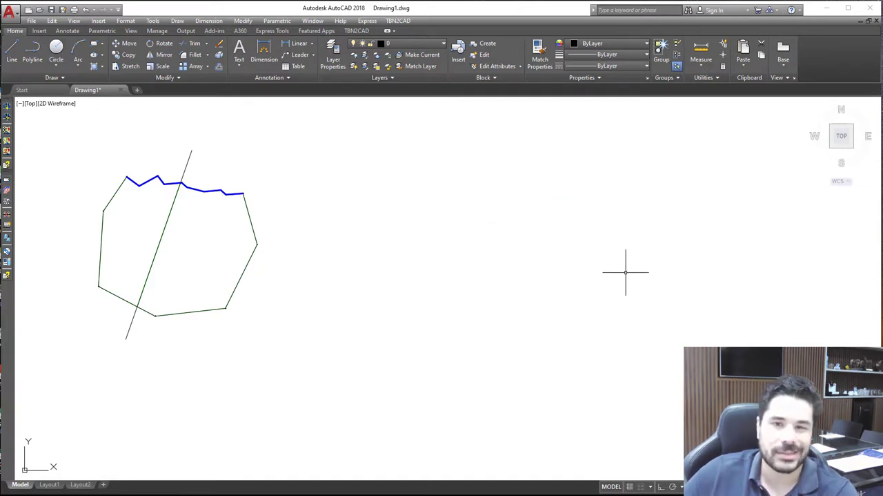
Delete the long slanted dividing line that crosses the original blue-edged parcel
scroll(628, 272, down, 2)
scroll(428, 262, up, 3)
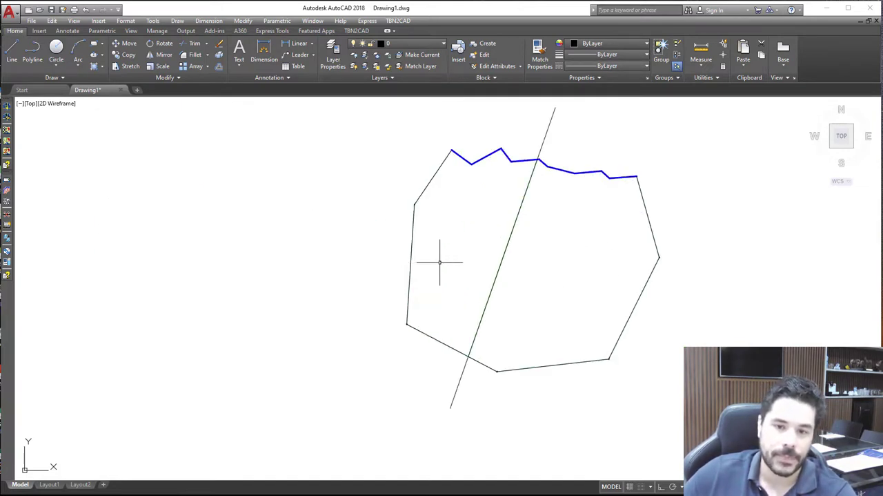
click(459, 378)
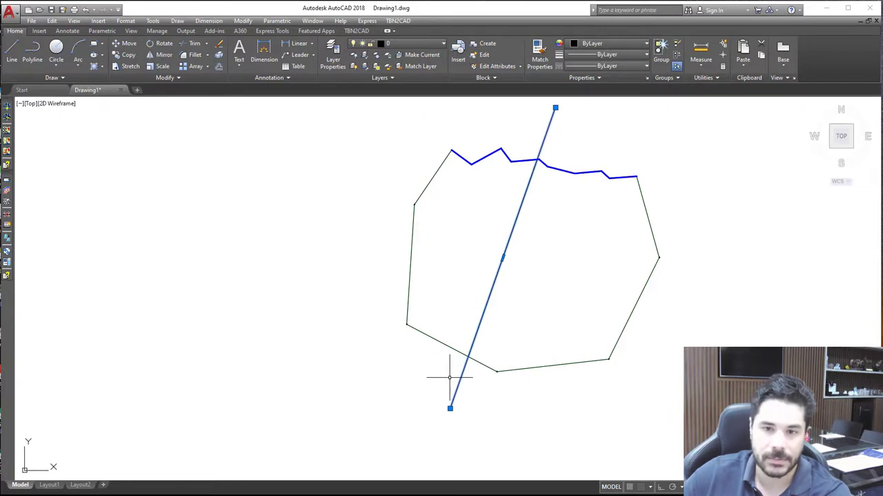
key(Delete)
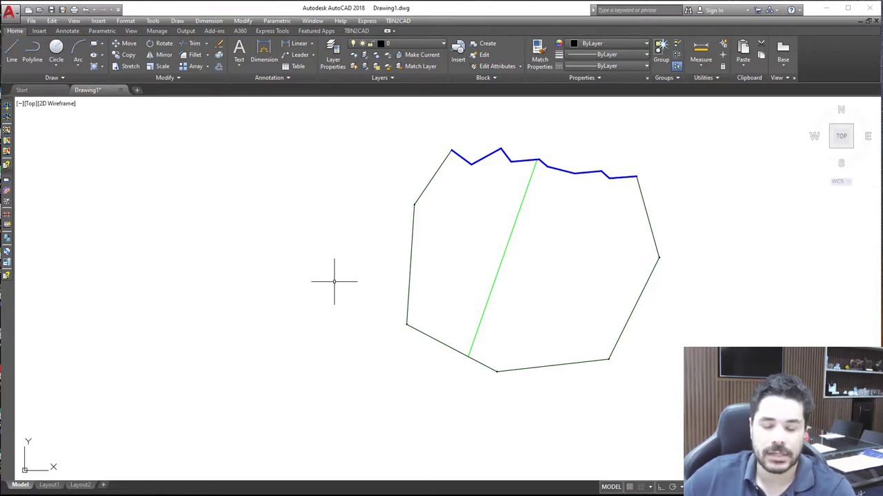
scroll(380, 302, down, 2)
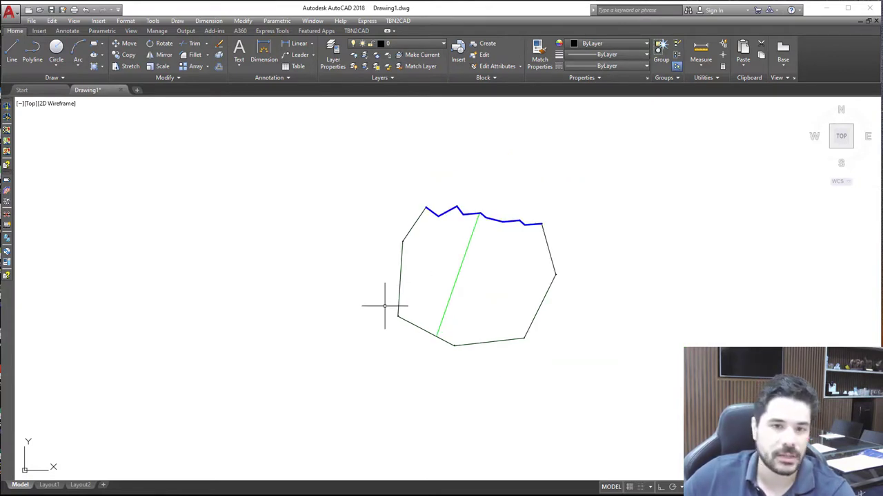